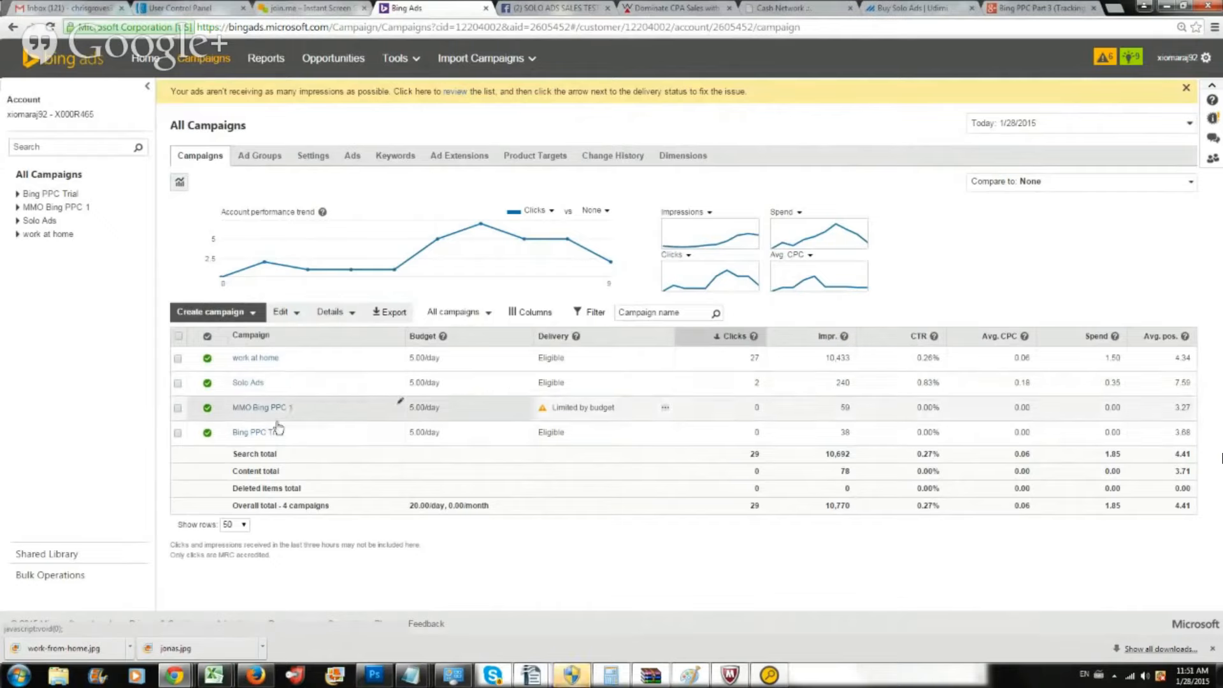
# - Search the Gmail inbox for bing ppc, review the results and select the sixteen newest AWeber subscriber notifications
pyautogui.click(68, 6)
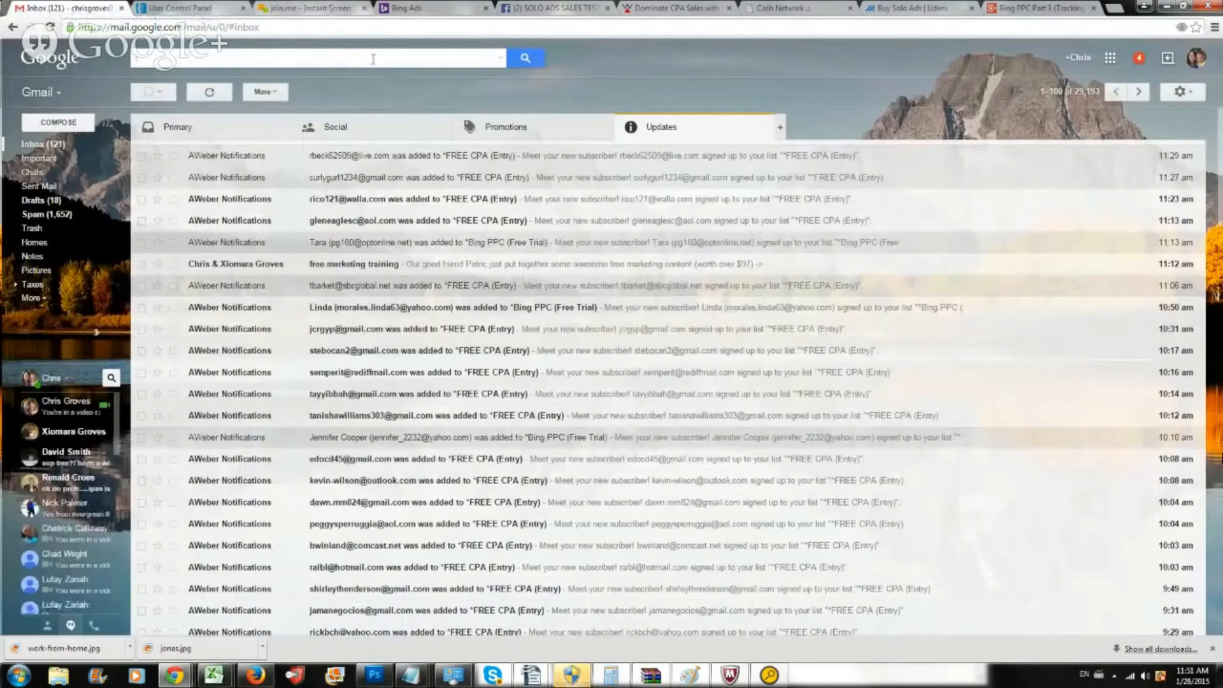
pyautogui.write('pe')
pyautogui.write('ng')
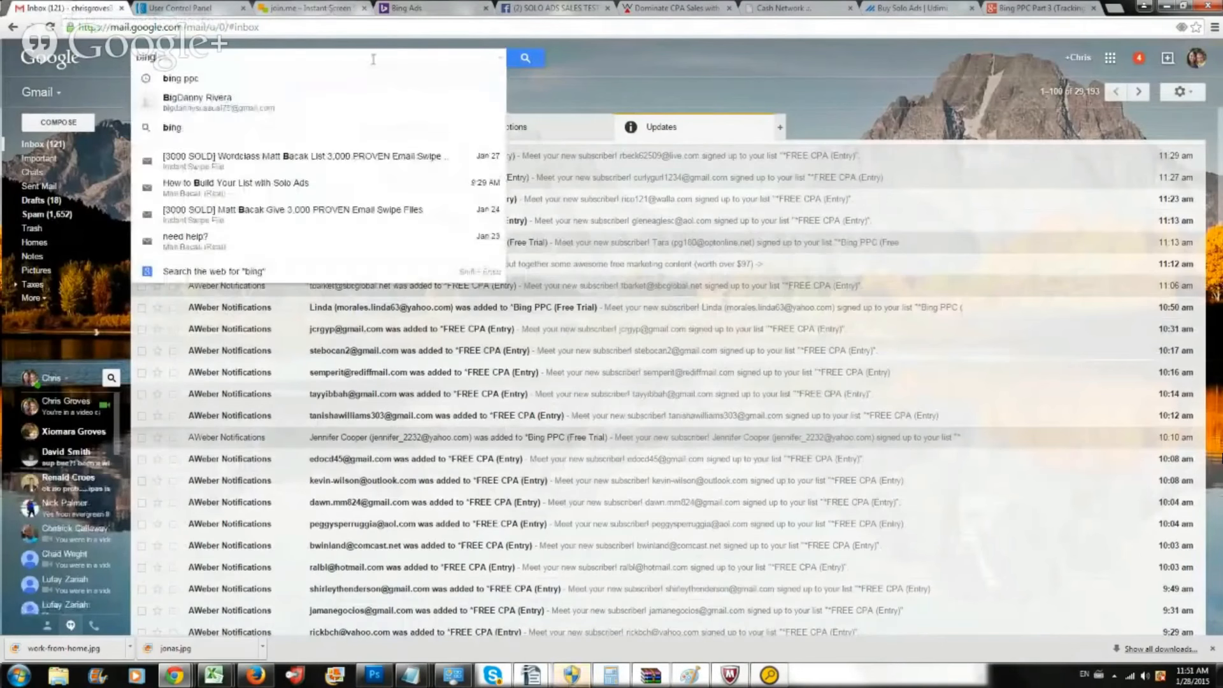
pyautogui.press('Down')
pyautogui.press('Return')
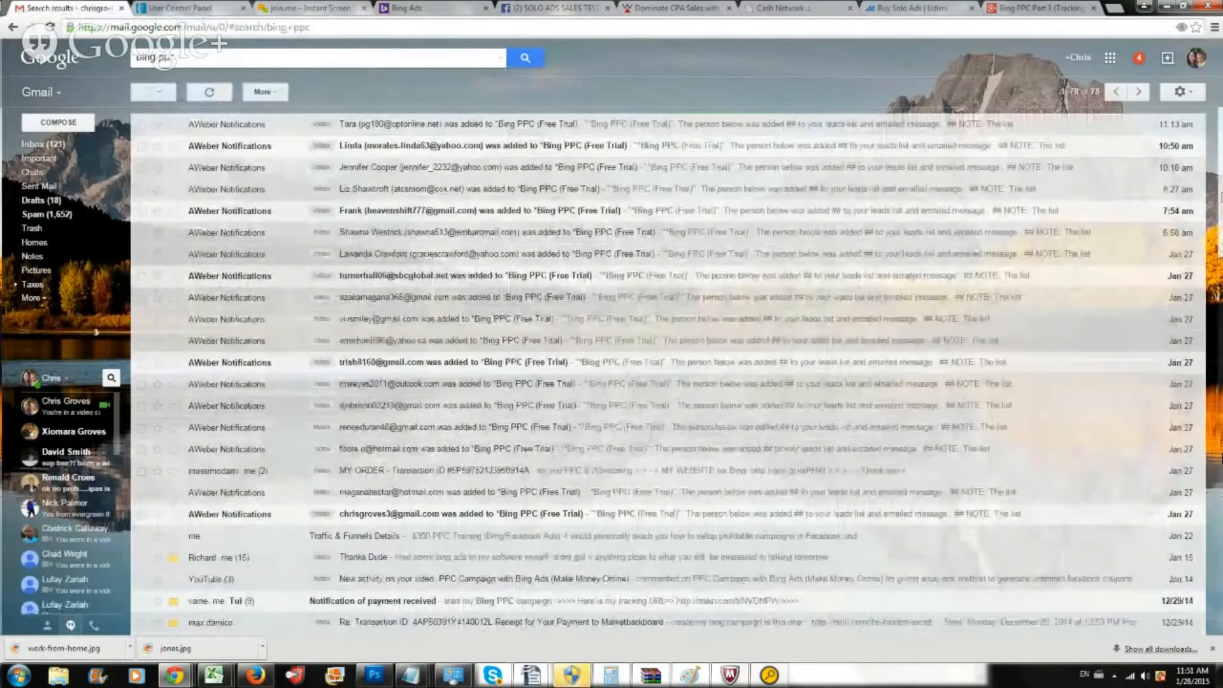
pyautogui.scroll(-2, 1220, 214)
pyautogui.scroll(1, 1220, 210)
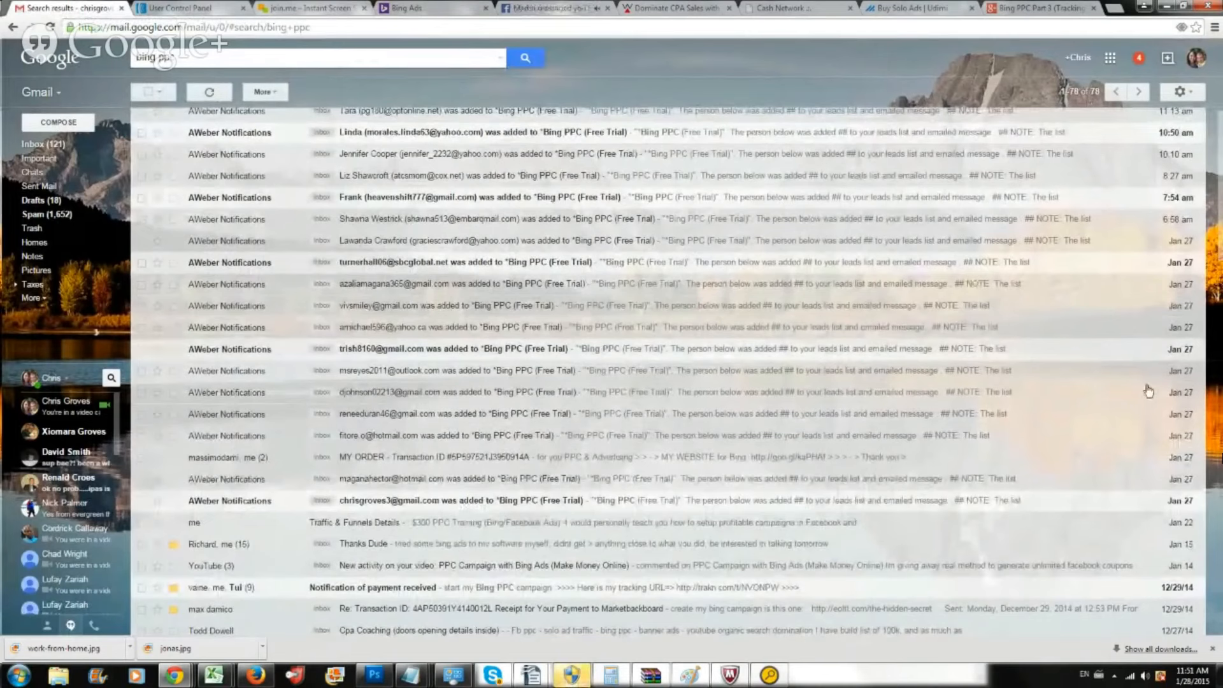
pyautogui.scroll(1, 1219, 236)
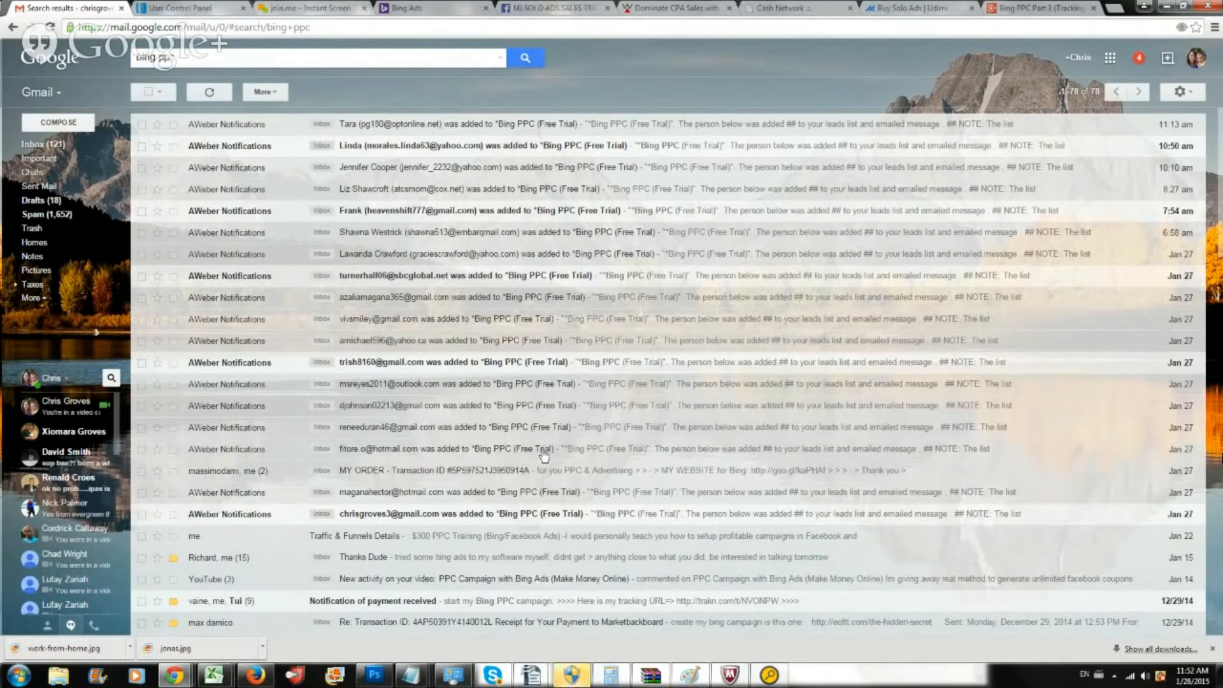
pyautogui.click(141, 449)
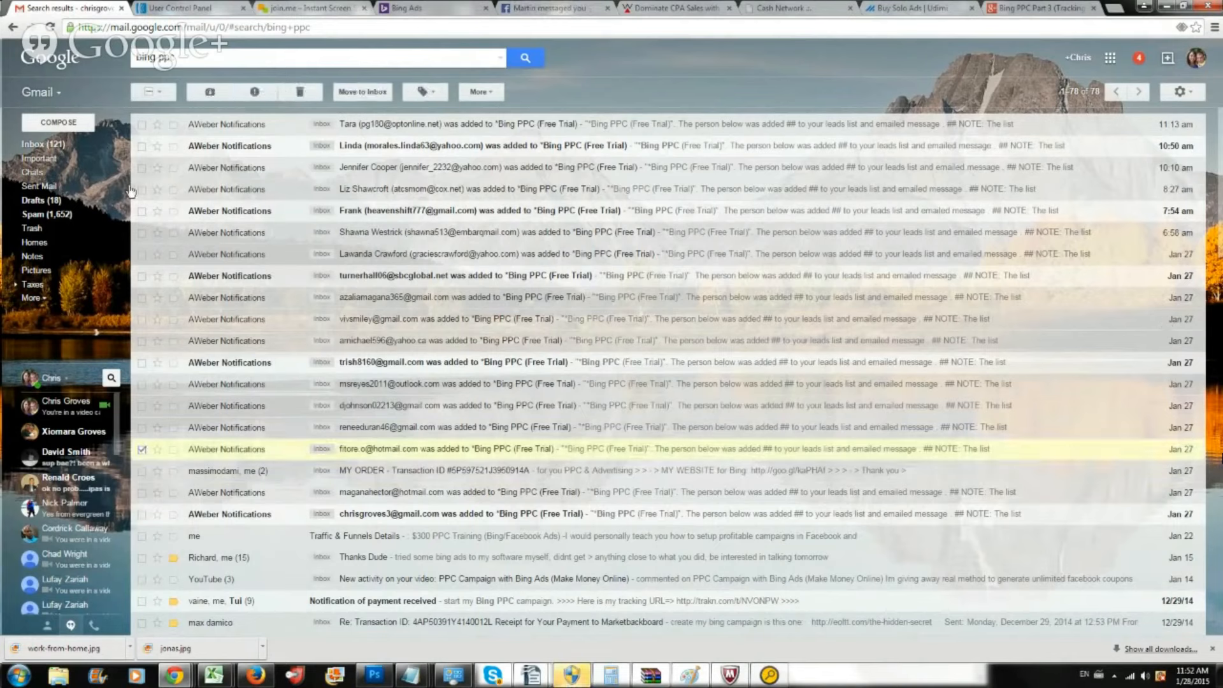
pyautogui.keyDown('shift'); pyautogui.click(140, 124); pyautogui.keyUp('shift')
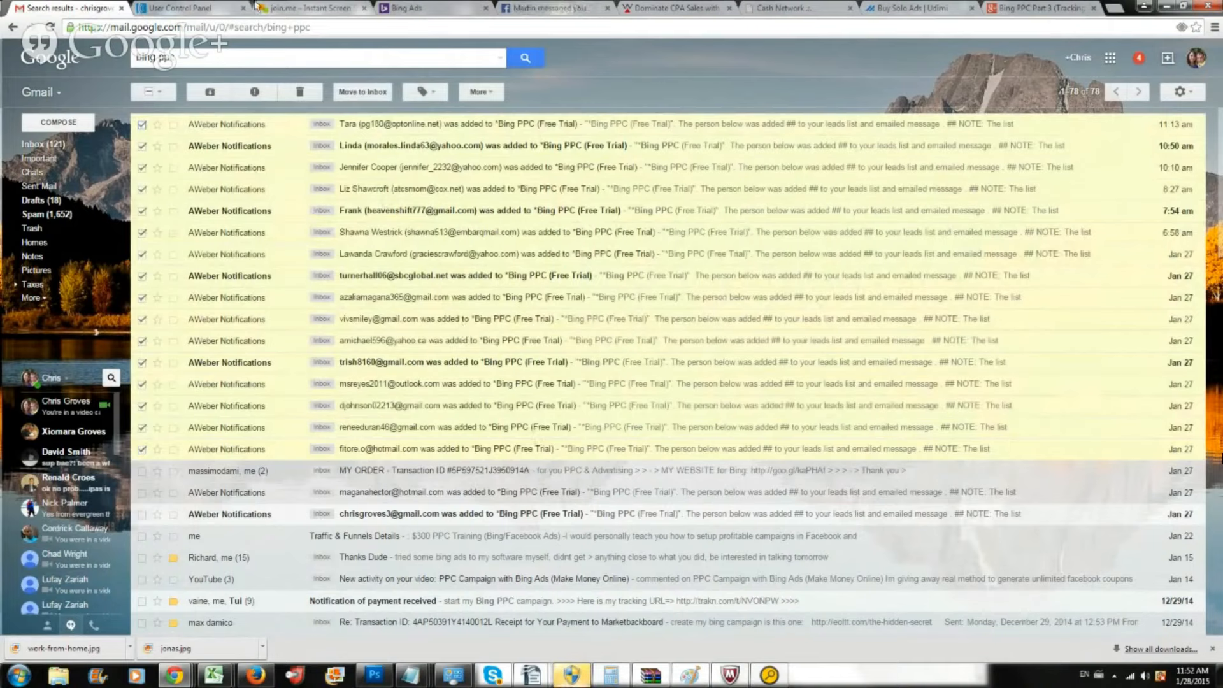
# - Switch to the AWeber control panel and check the List Stats for the Bing PPC (Free Trial) list
pyautogui.click(191, 8)
pyautogui.scroll(-7, 473, 486)
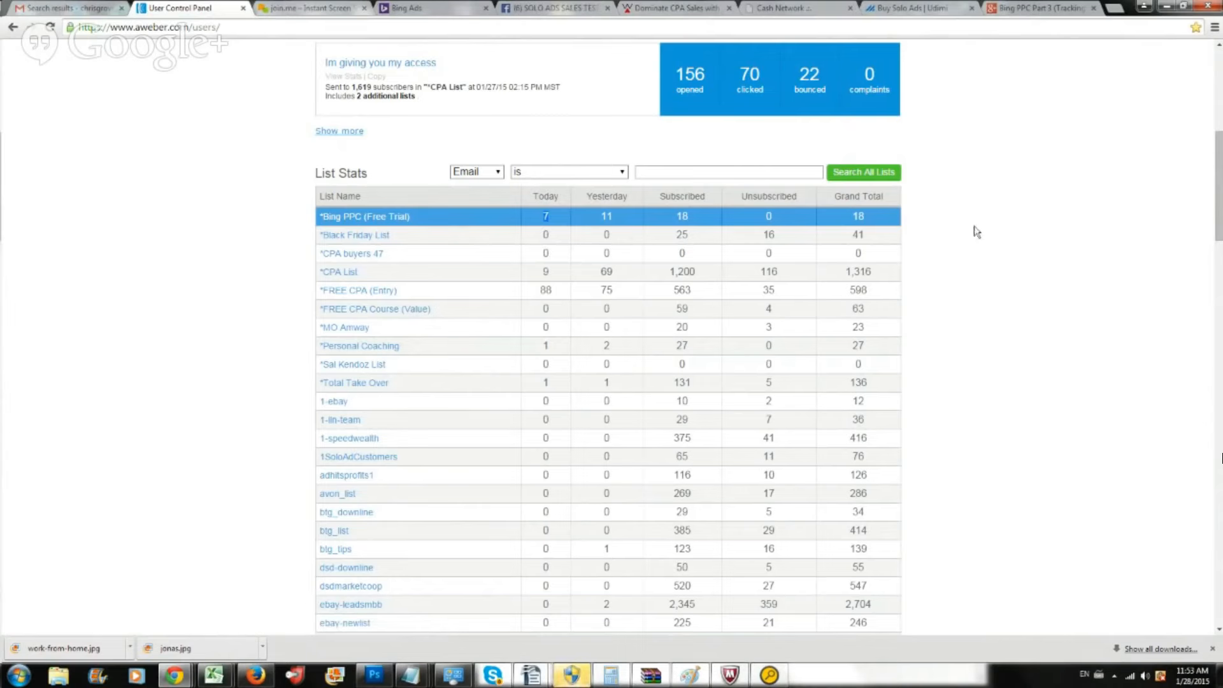
# - In Bing Ads, open the Bing PPC Trial campaign and add the Conversions and Conv. rate columns to its ad group table
pyautogui.click(414, 8)
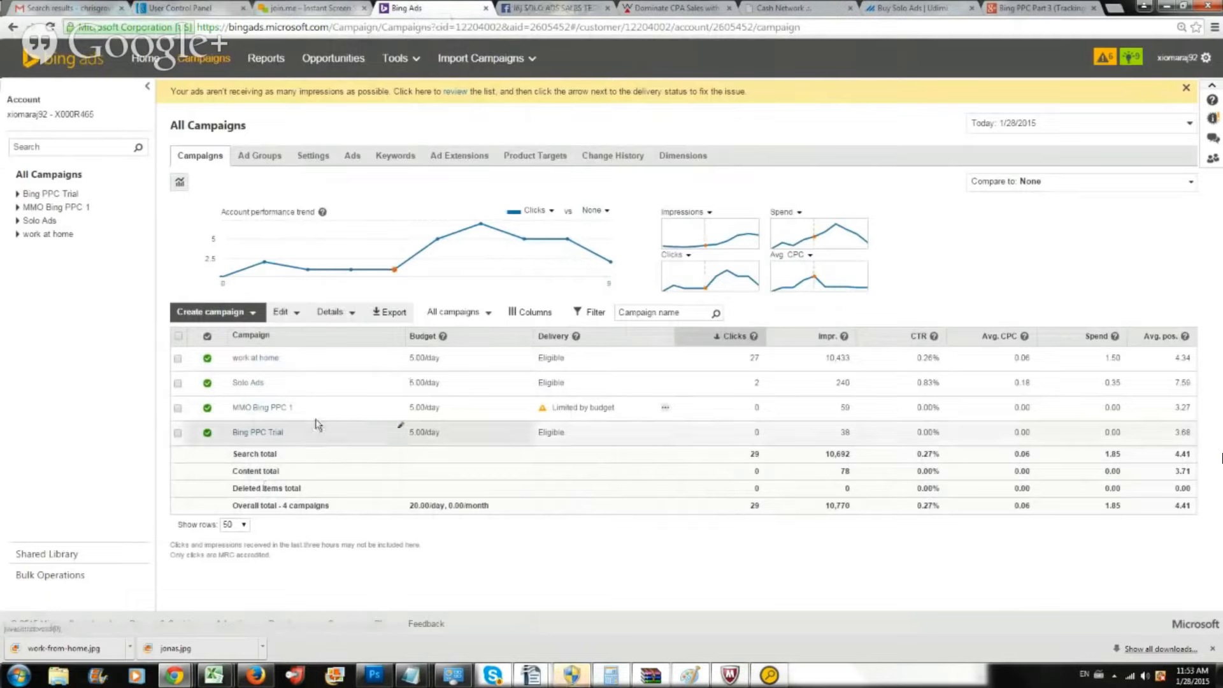
pyautogui.click(277, 432)
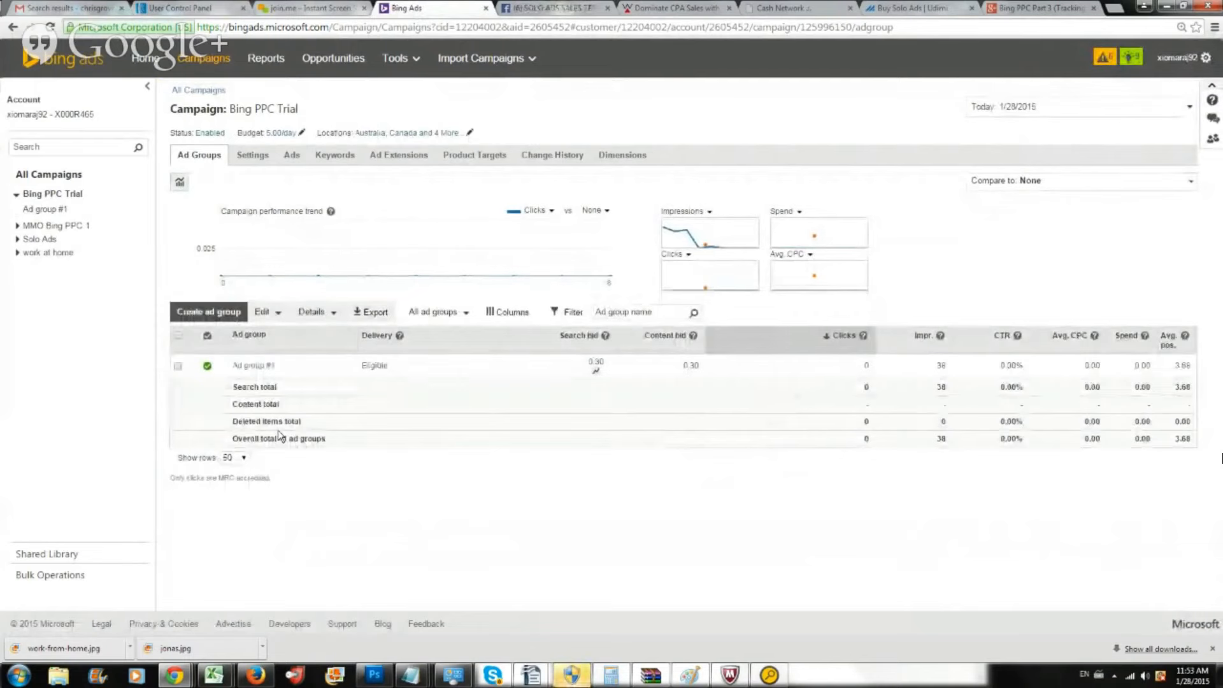
pyautogui.click(502, 321)
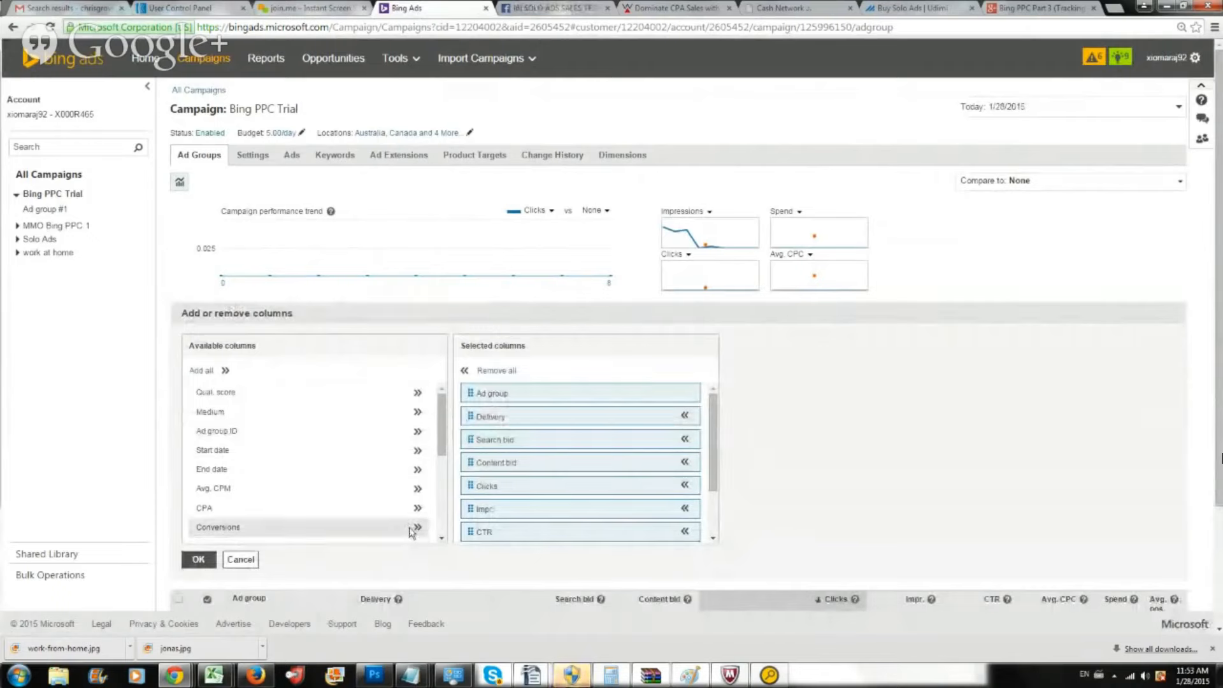
pyautogui.scroll(-2, 414, 529)
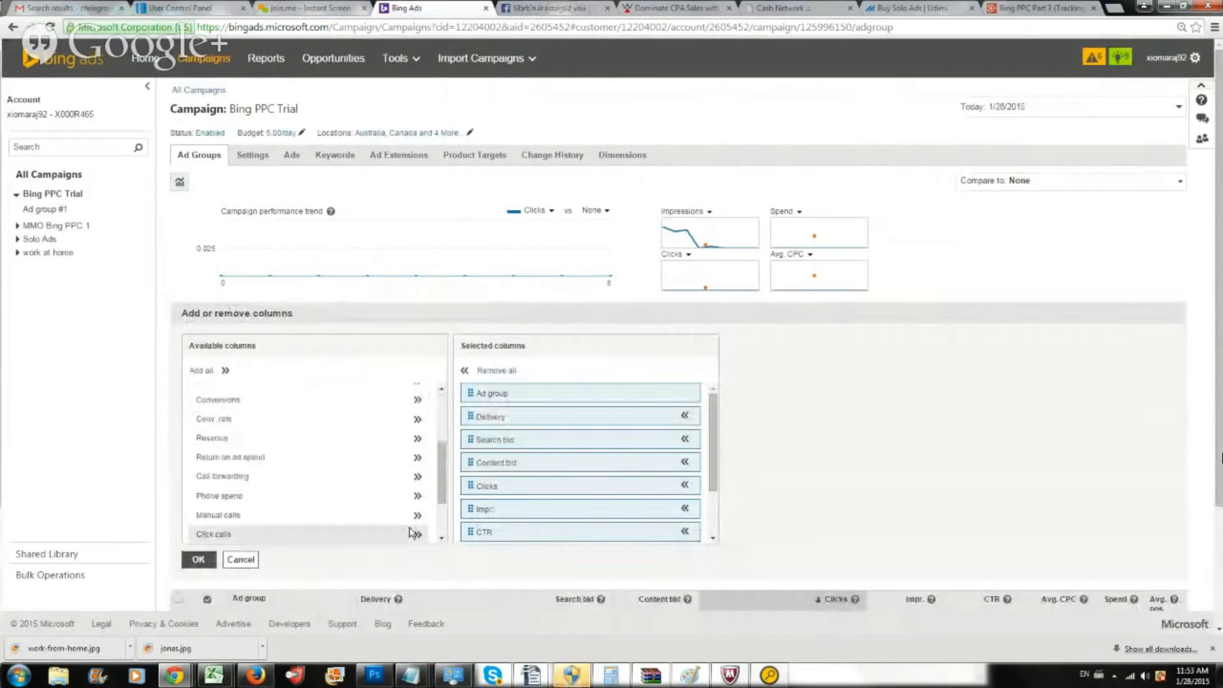
pyautogui.scroll(1, 382, 503)
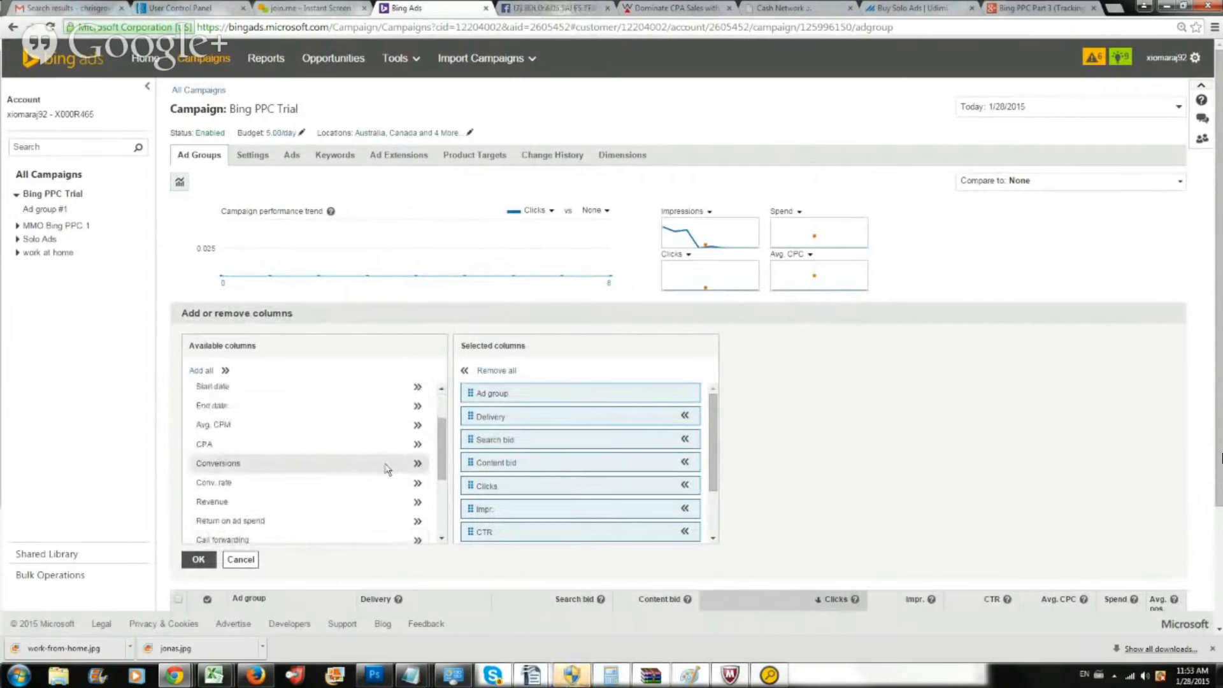
pyautogui.click(417, 464)
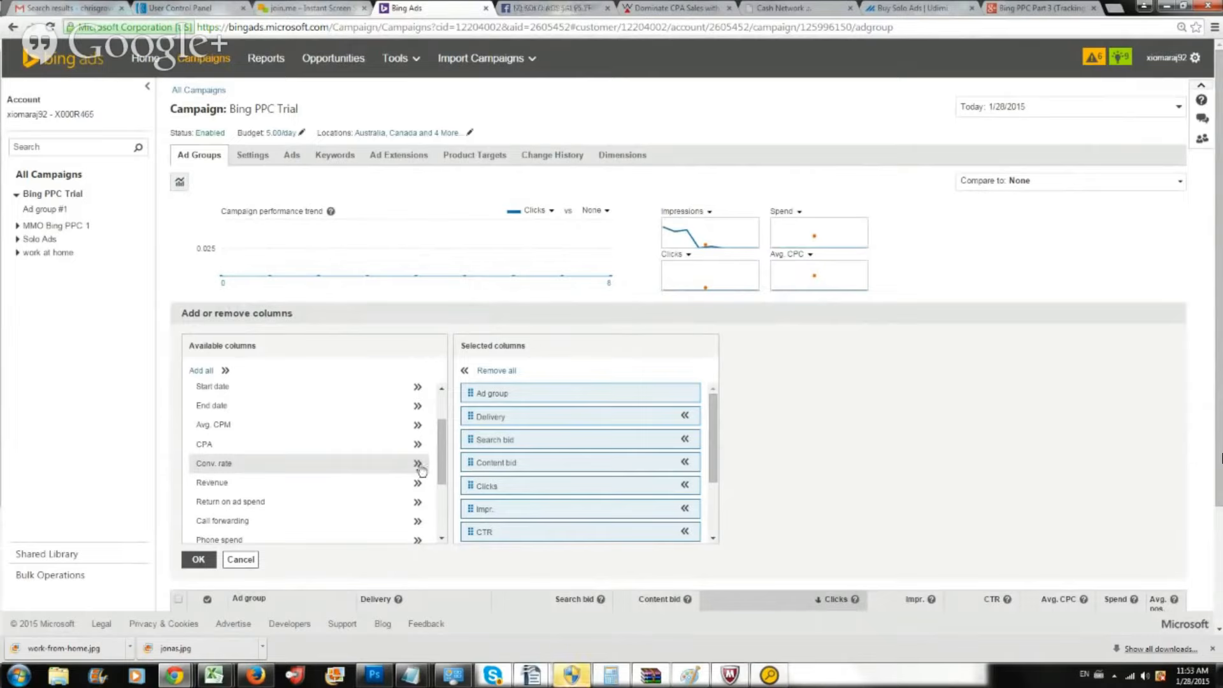
pyautogui.scroll(-3, 637, 482)
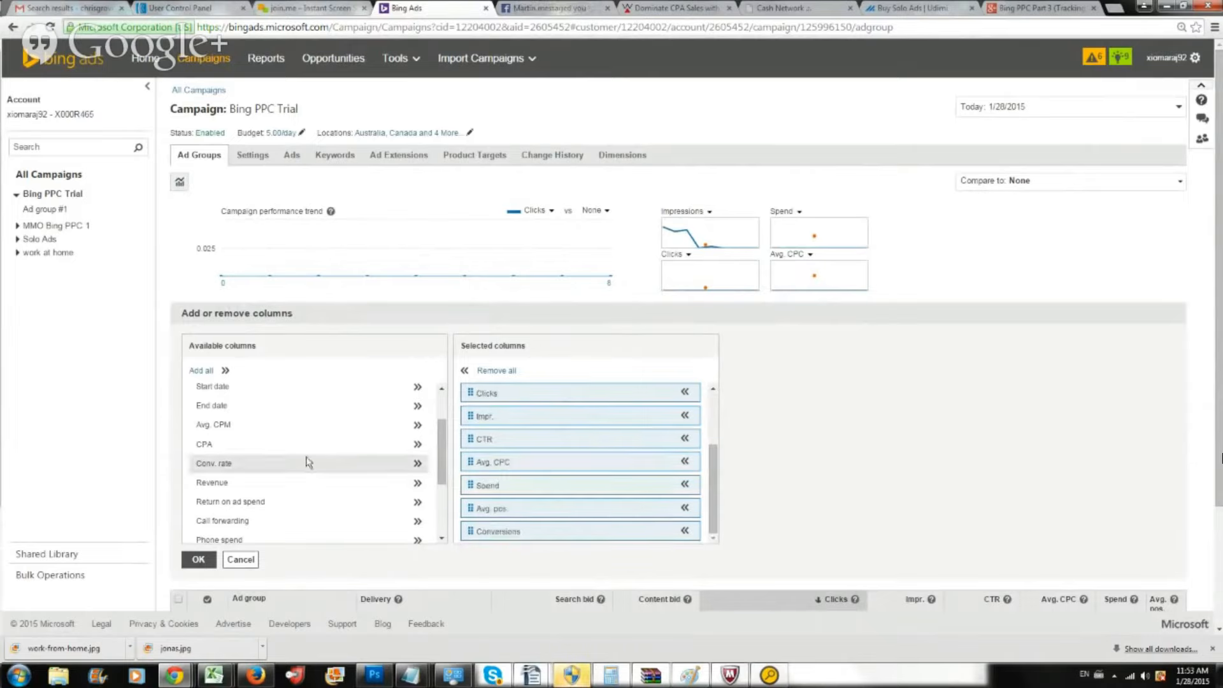
pyautogui.click(418, 464)
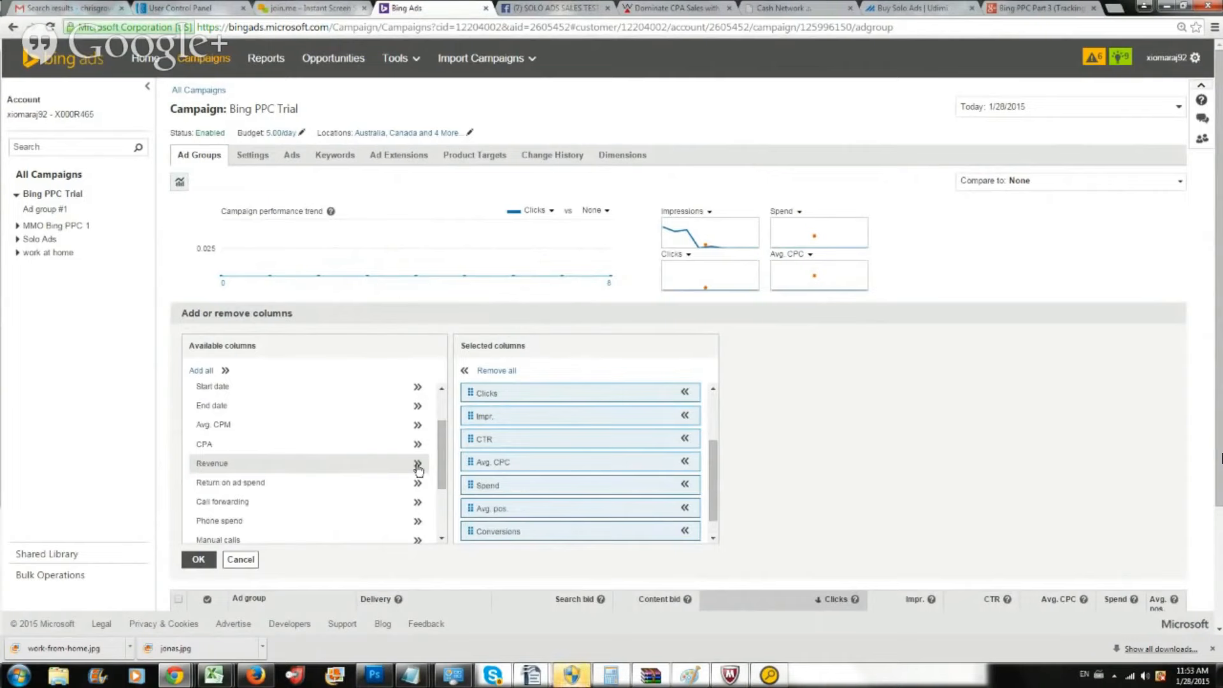
pyautogui.click(198, 559)
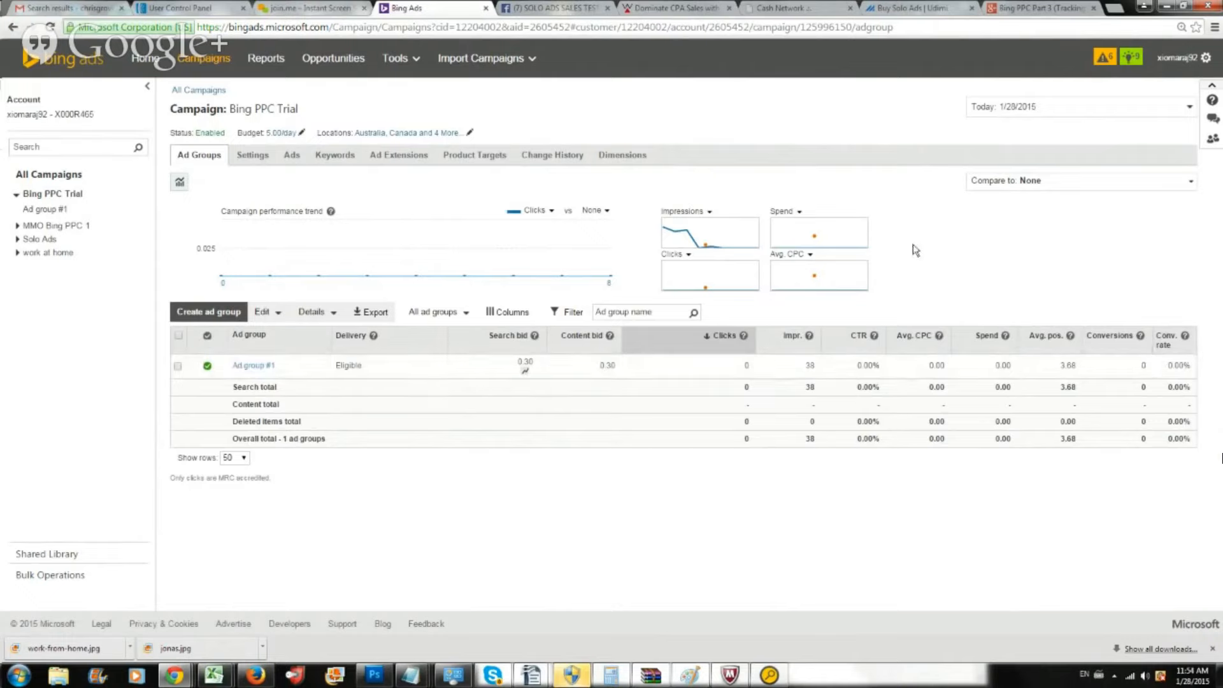
# - Go through Campaign Analytics to the Goals and Conversions page and start creating a new goal
pyautogui.click(411, 63)
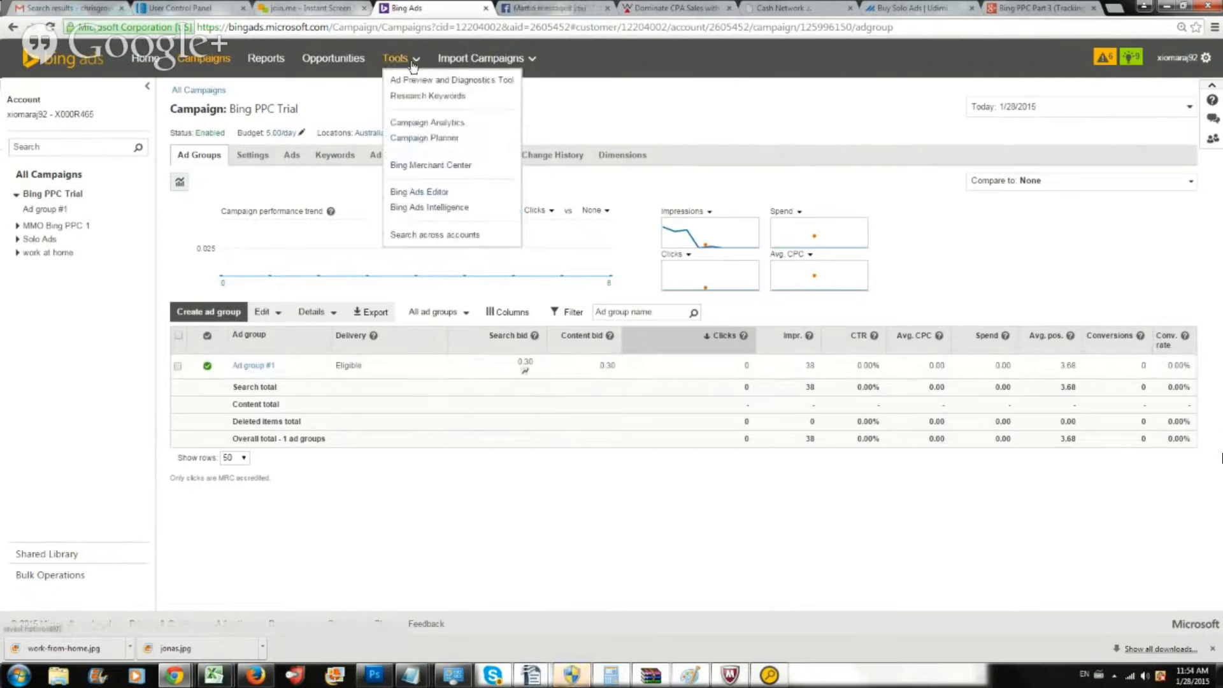
pyautogui.click(438, 122)
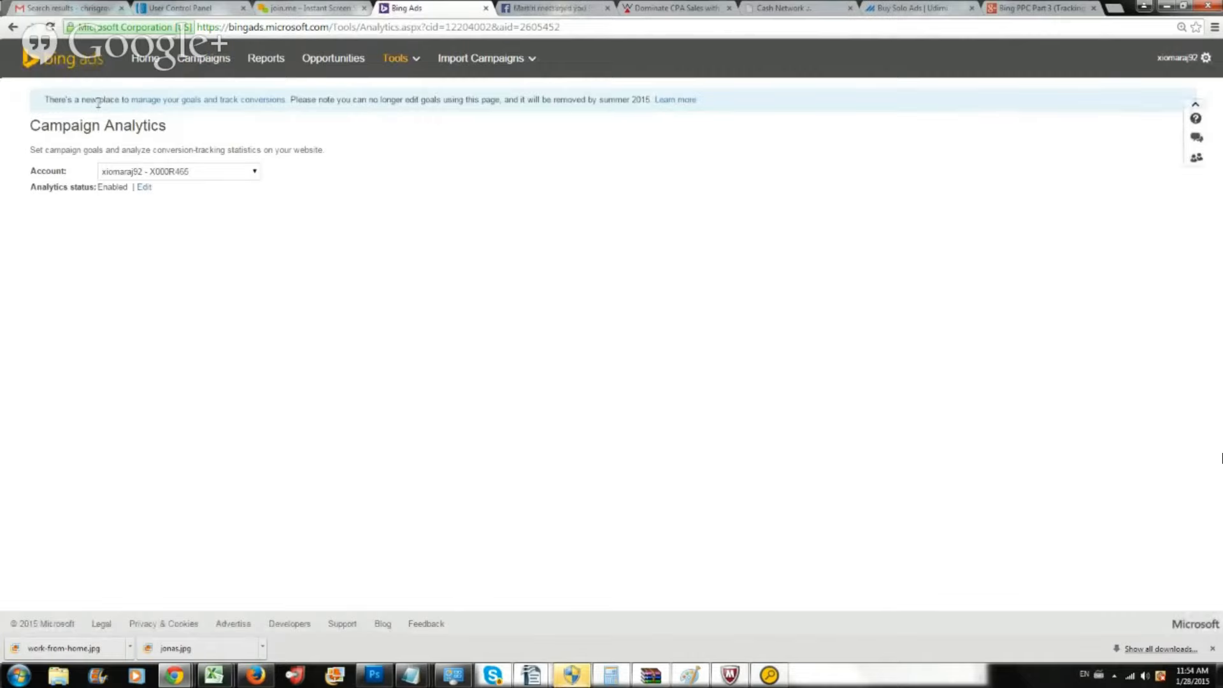
pyautogui.click(226, 102)
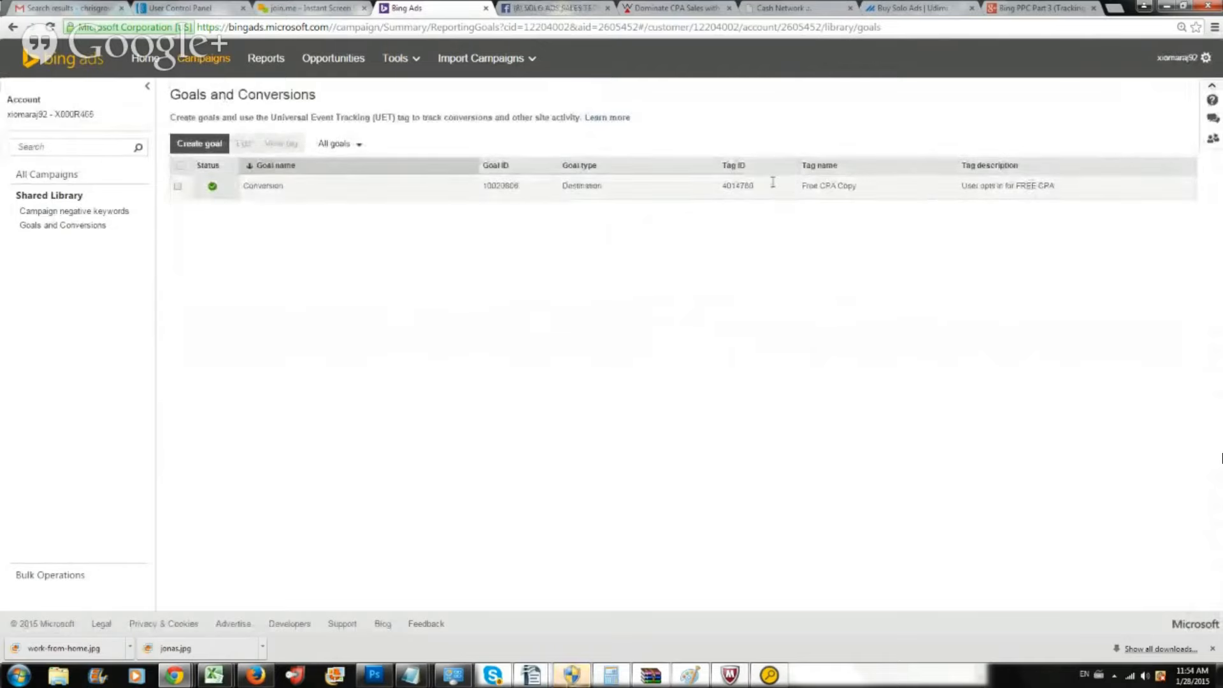
pyautogui.click(210, 147)
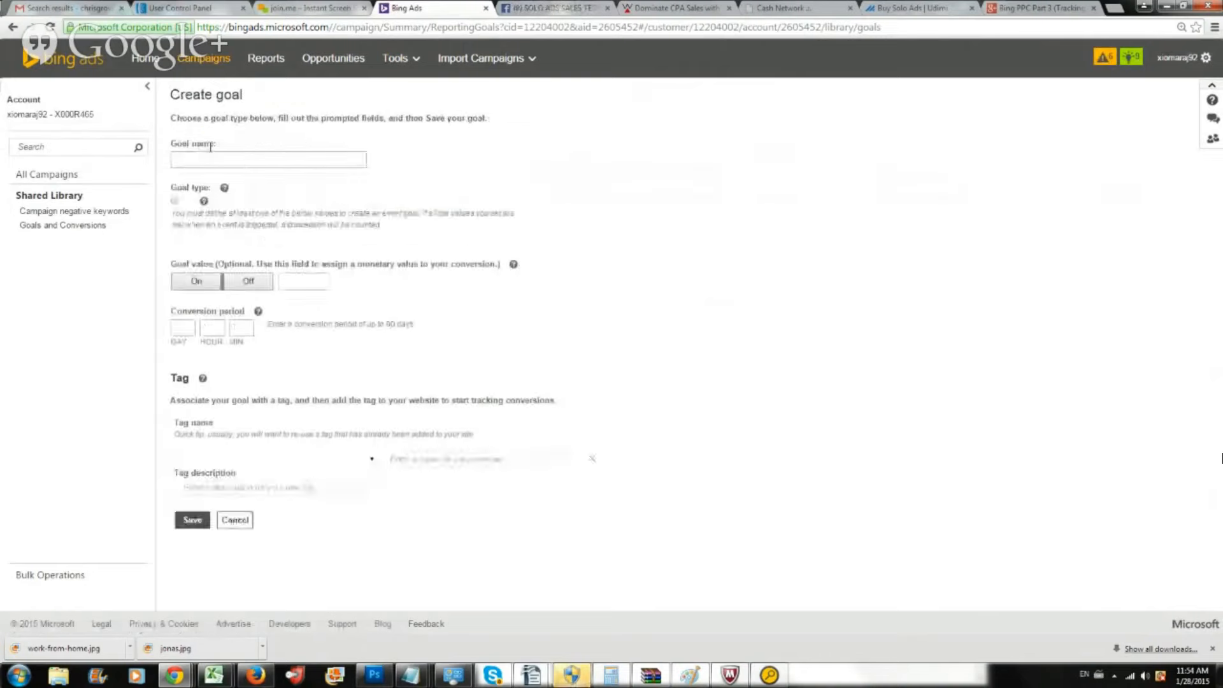
pyautogui.click(229, 161)
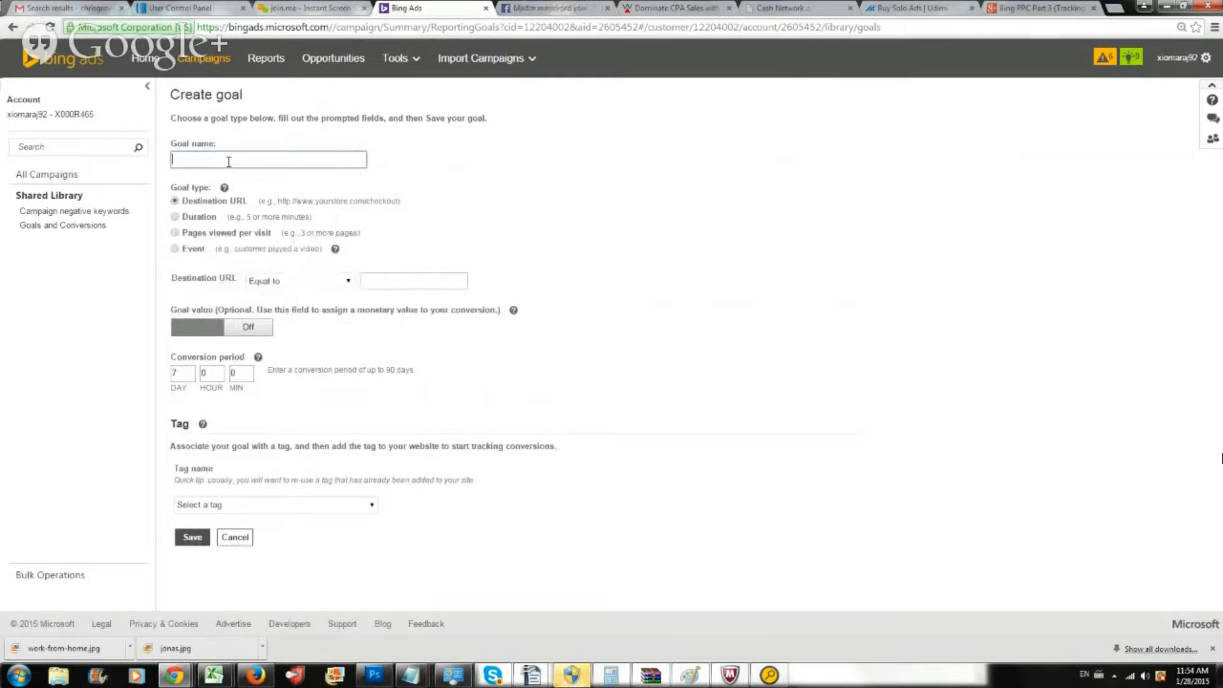
pyautogui.hotkey('ctrl', '+')
pyautogui.hotkey('ctrl', '+')
pyautogui.hotkey('ctrl', '+')
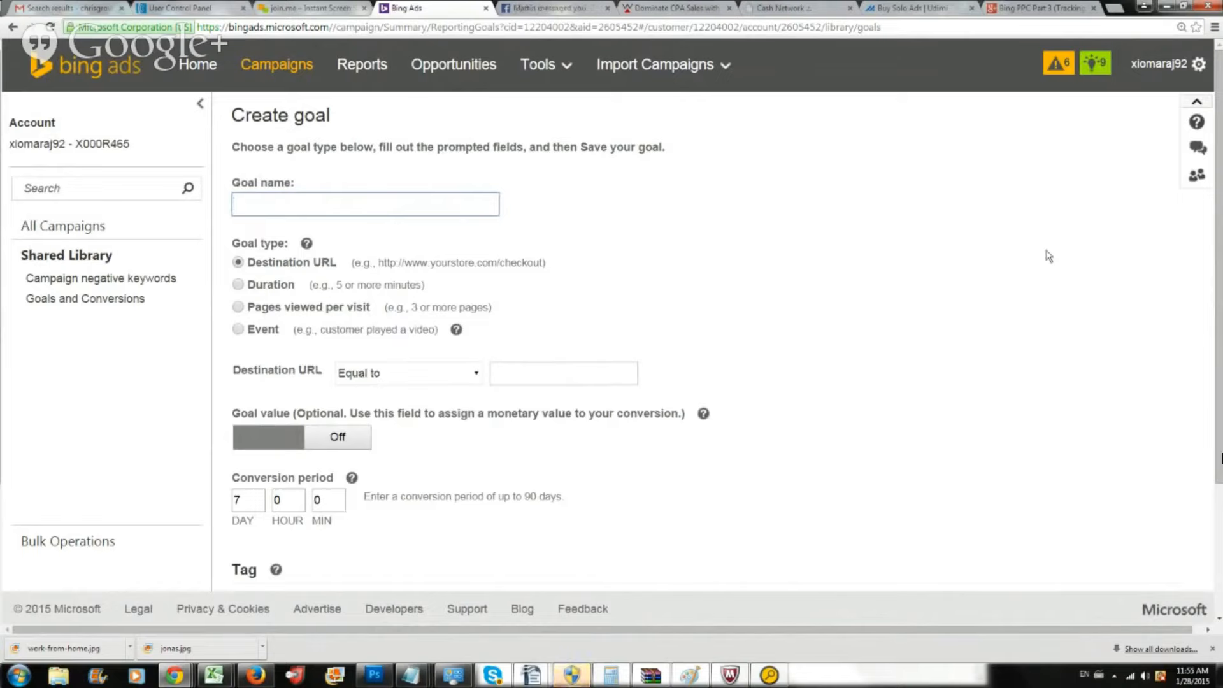
pyautogui.click(865, 257)
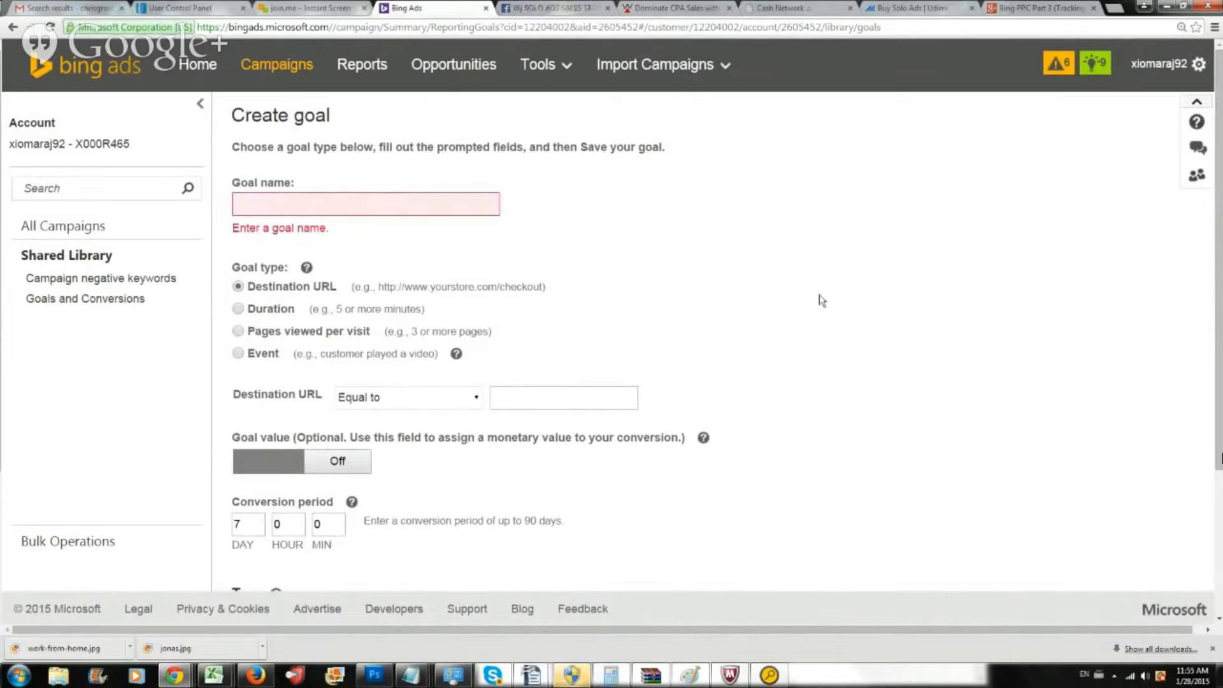
pyautogui.doubleClick(823, 324)
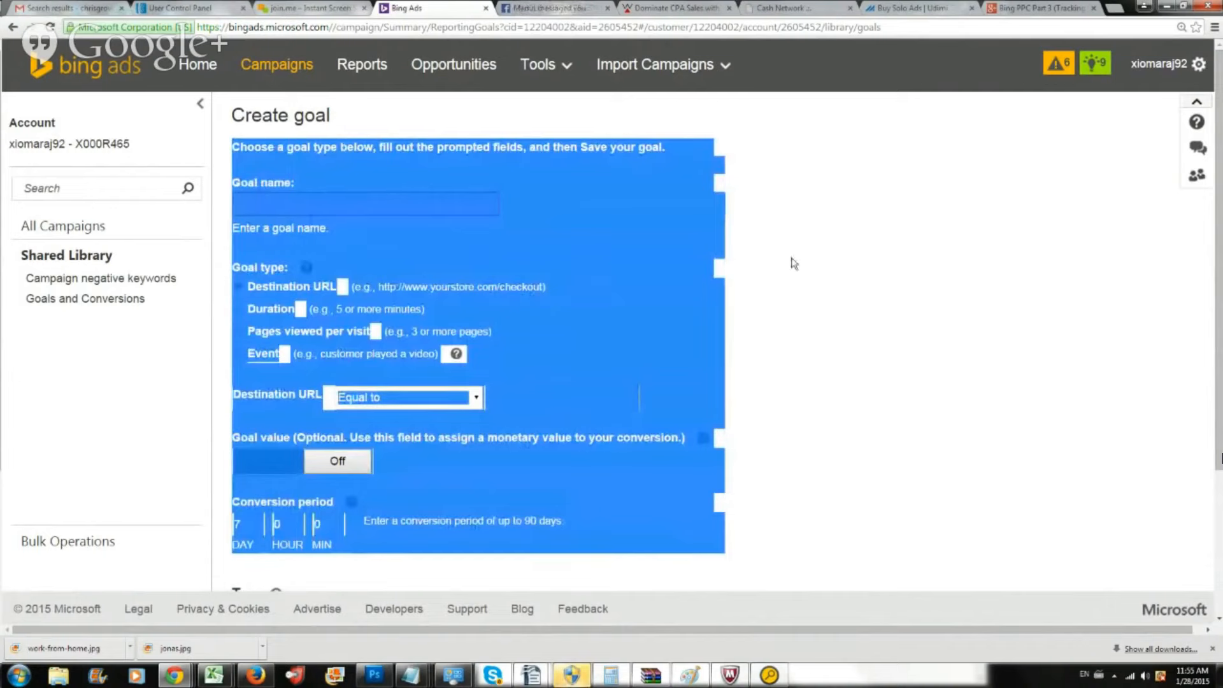
pyautogui.click(407, 205)
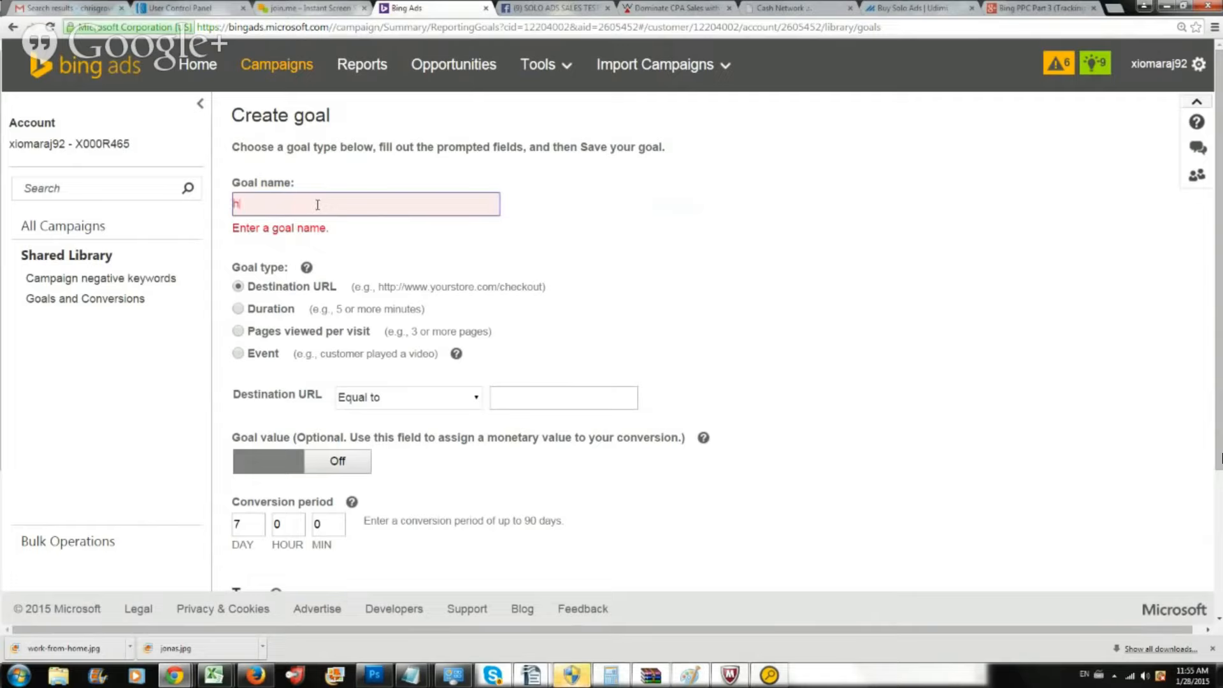
pyautogui.write('ttpp')
pyautogui.write('://')
pyautogui.write('www.af')
pyautogui.write('tertheyoptin.com')
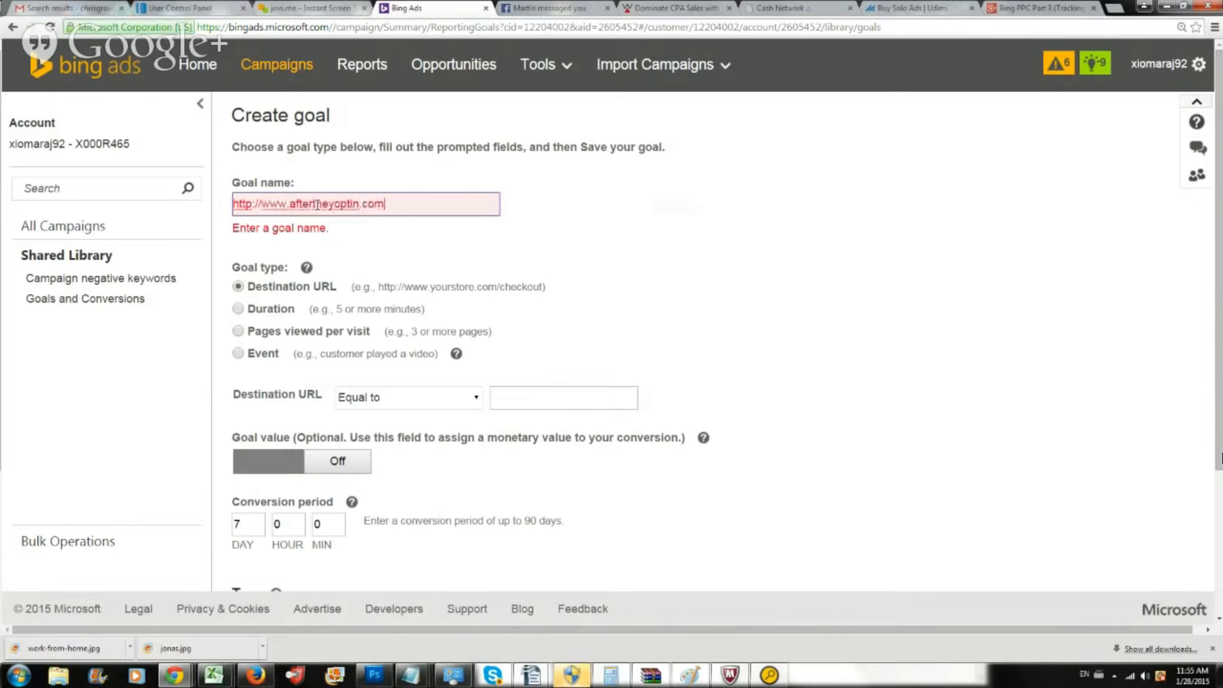
pyautogui.click(532, 318)
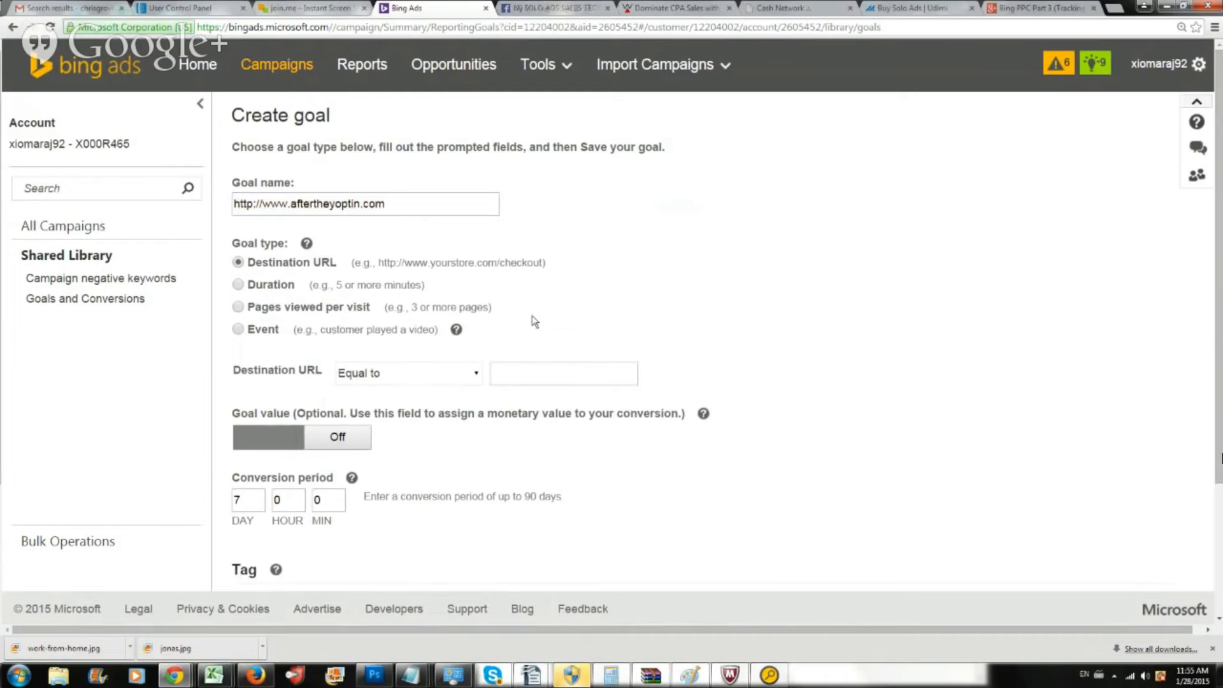
pyautogui.scroll(-2, 541, 328)
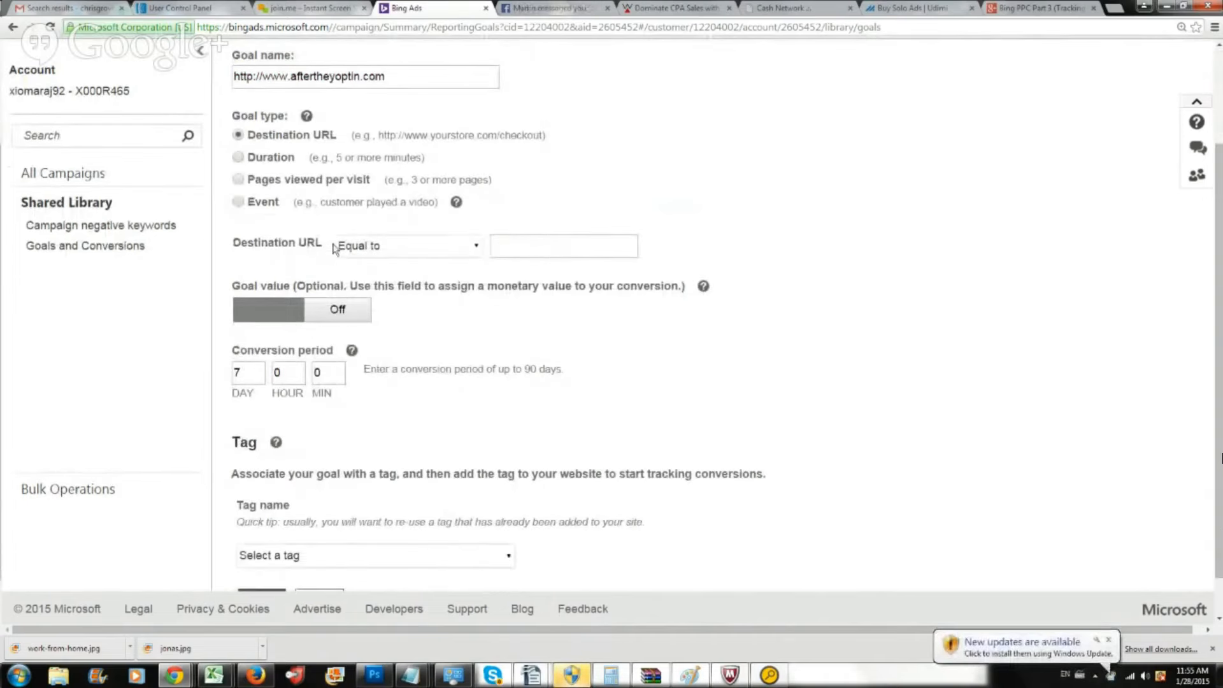
pyautogui.click(409, 251)
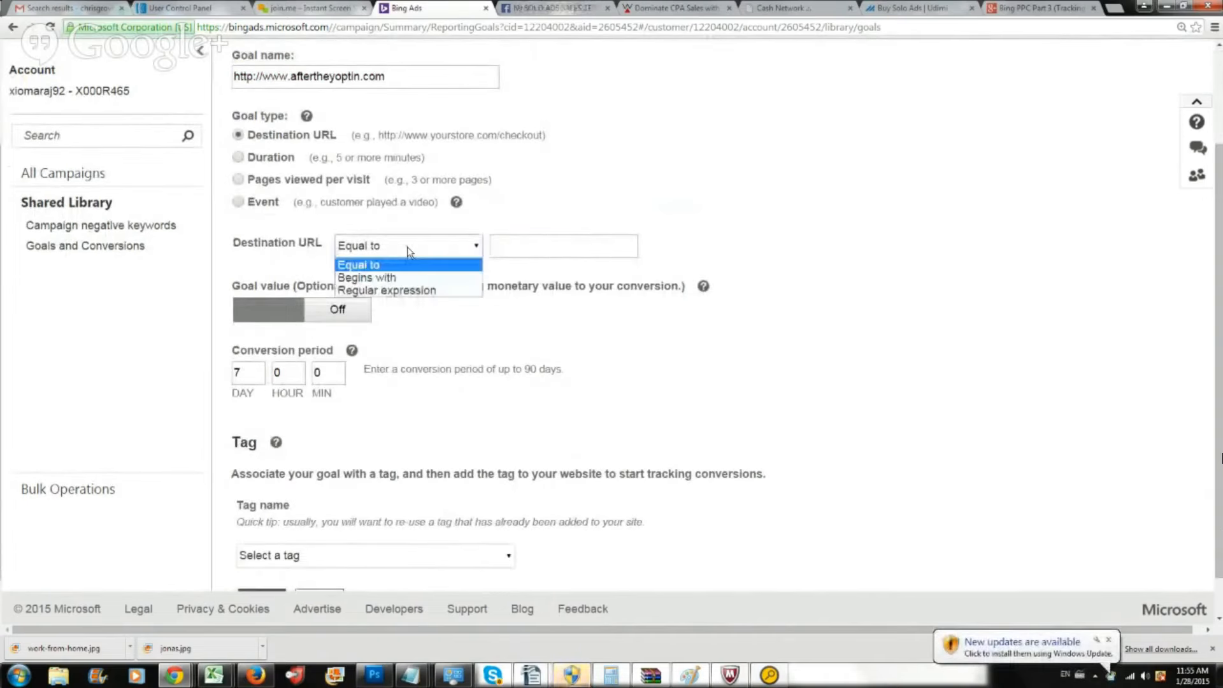
pyautogui.click(409, 251)
pyautogui.moveTo(410, 77); pyautogui.dragTo(218, 101)
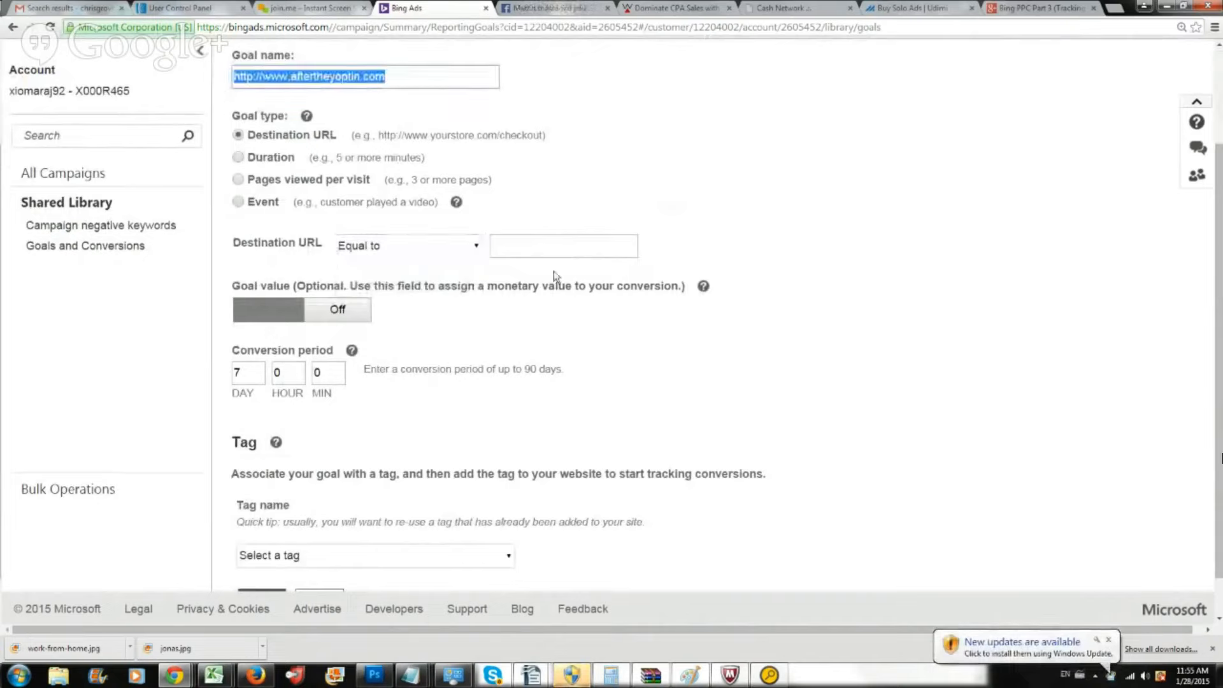
pyautogui.hotkey('ctrl', 'c')
pyautogui.click(531, 245)
pyautogui.hotkey('ctrl', 'v')
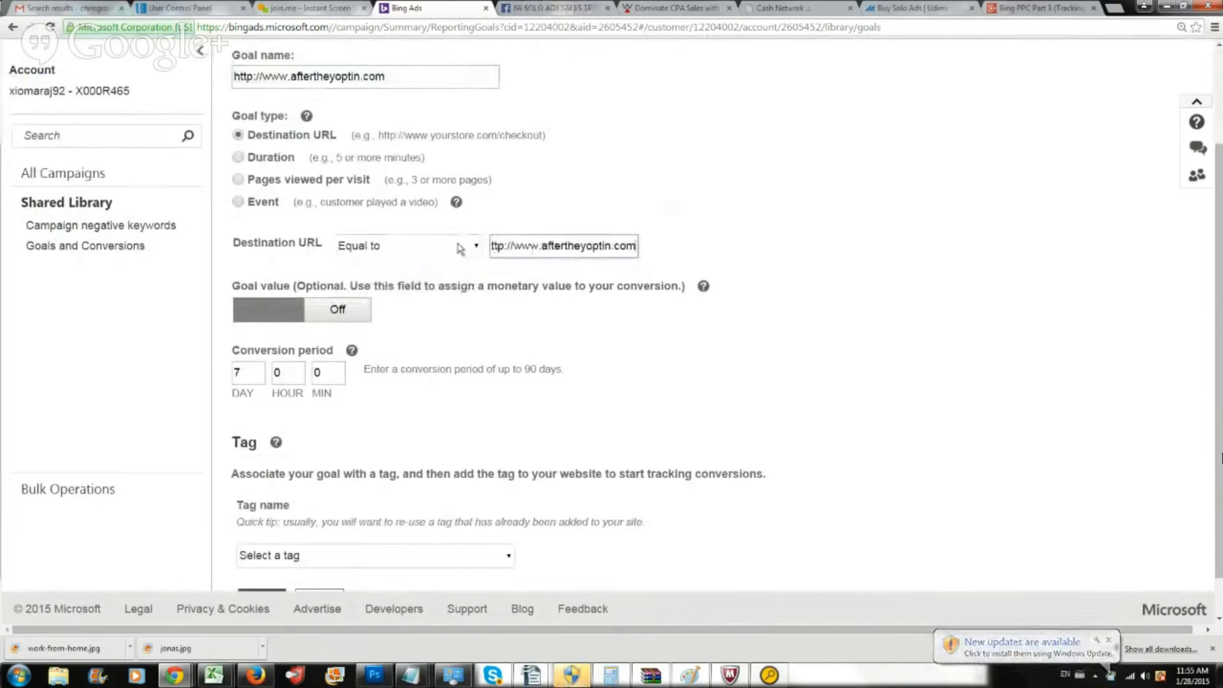
pyautogui.click(856, 220)
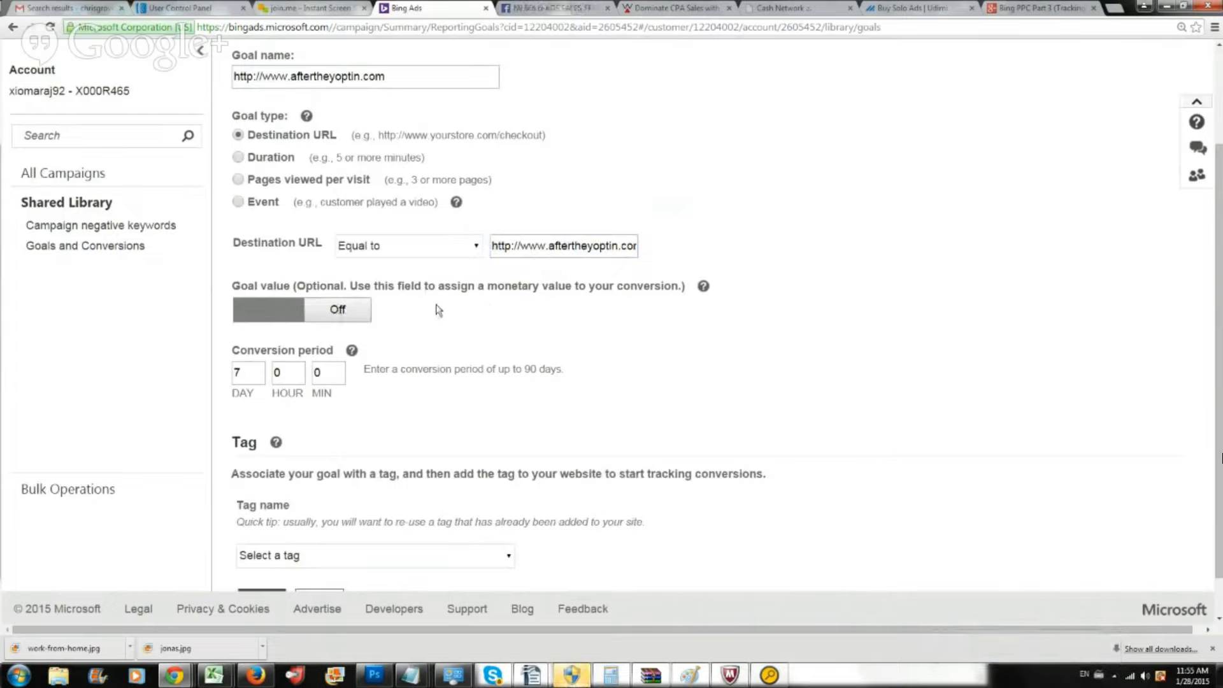
# - Try a goal value of 17.00 for the conversion, clear it and turn the goal value back off
pyautogui.click(337, 311)
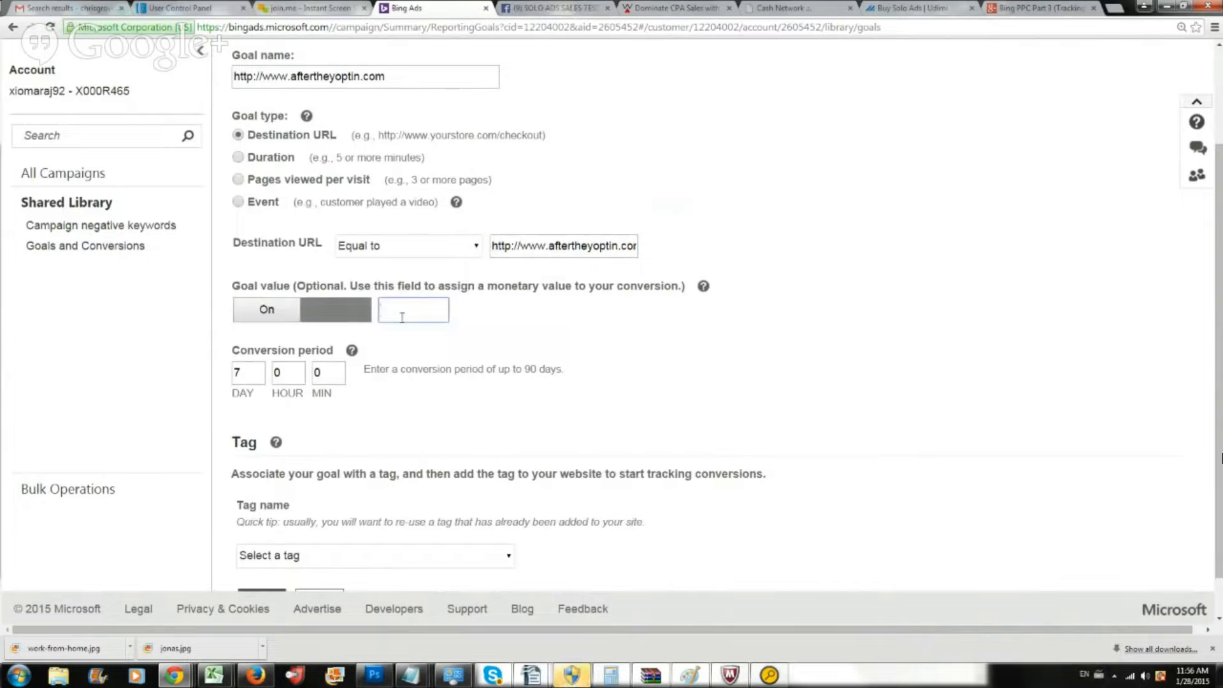
pyautogui.write('17.00')
pyautogui.click(472, 330)
pyautogui.moveTo(410, 317); pyautogui.dragTo(304, 289)
pyautogui.press('BackSpace')
pyautogui.click(283, 313)
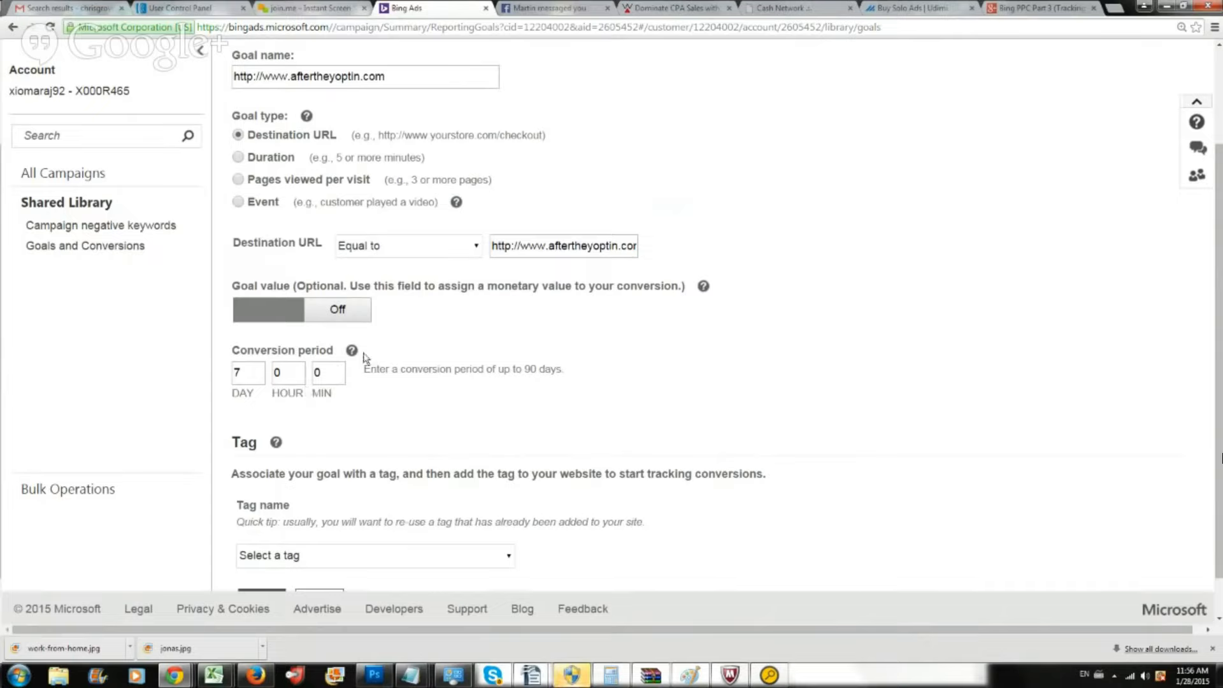
# - Read the help note on the goal's conversion period and close it
pyautogui.moveTo(262, 377); pyautogui.dragTo(222, 383)
pyautogui.click(351, 351)
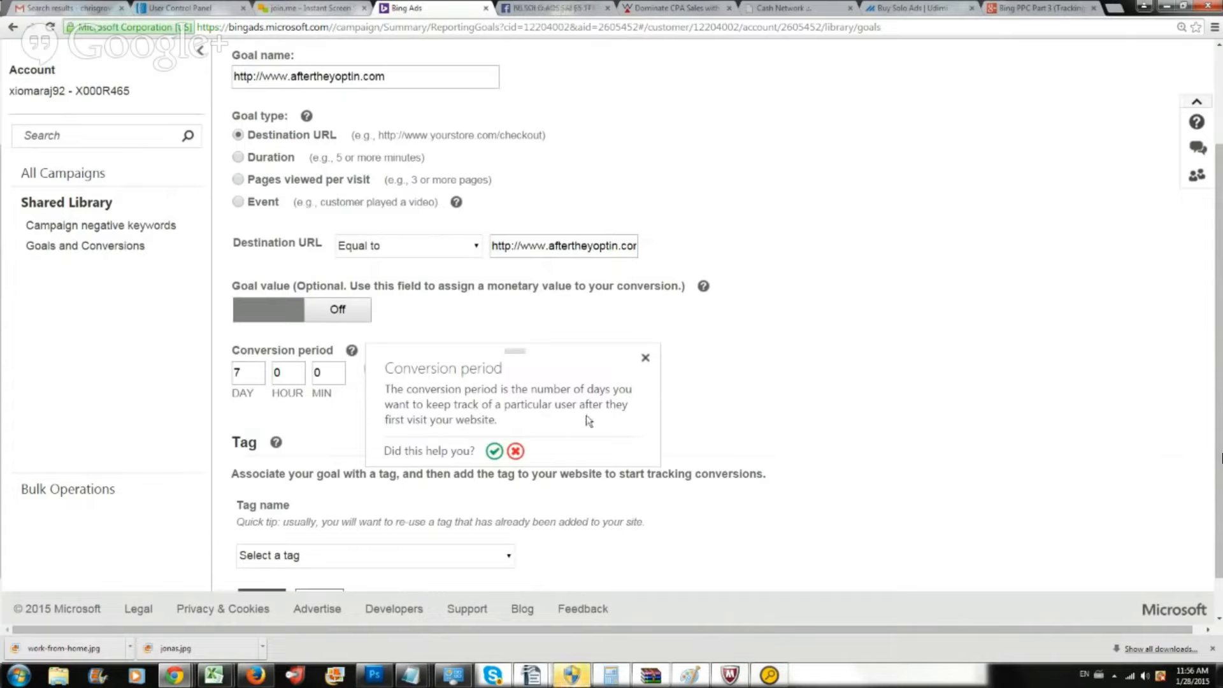
pyautogui.click(645, 357)
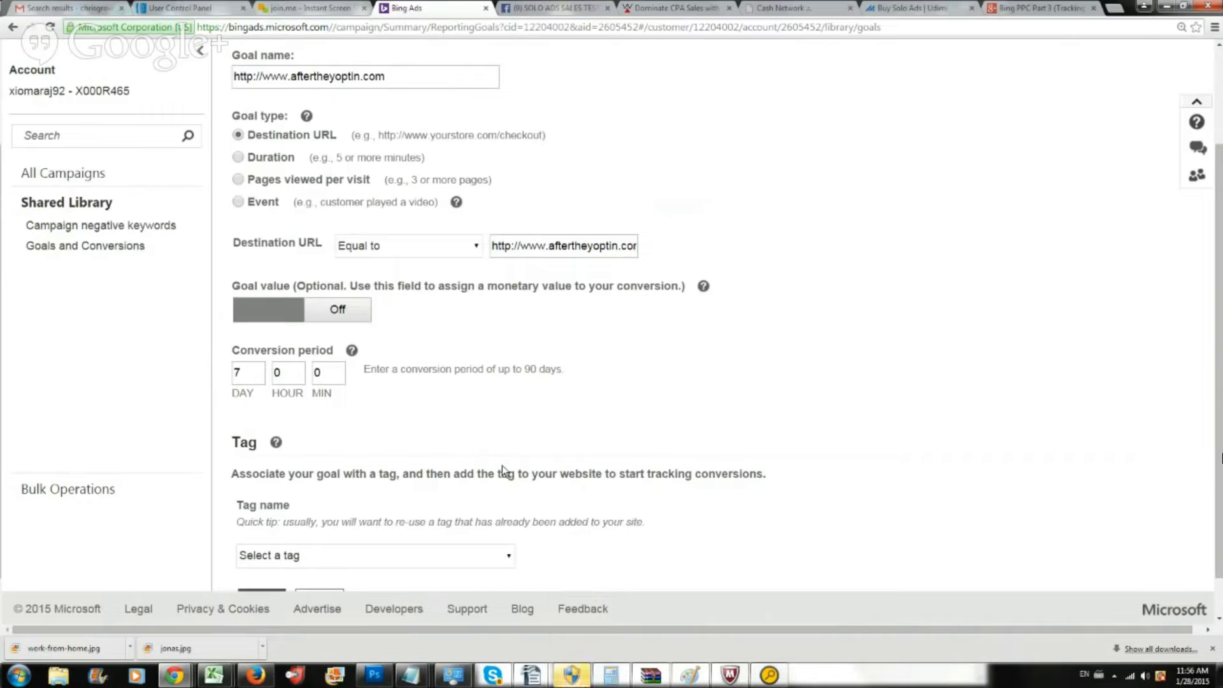
# - Choose to create a new tag for the goal instead of reusing an existing one
pyautogui.scroll(-1, 528, 446)
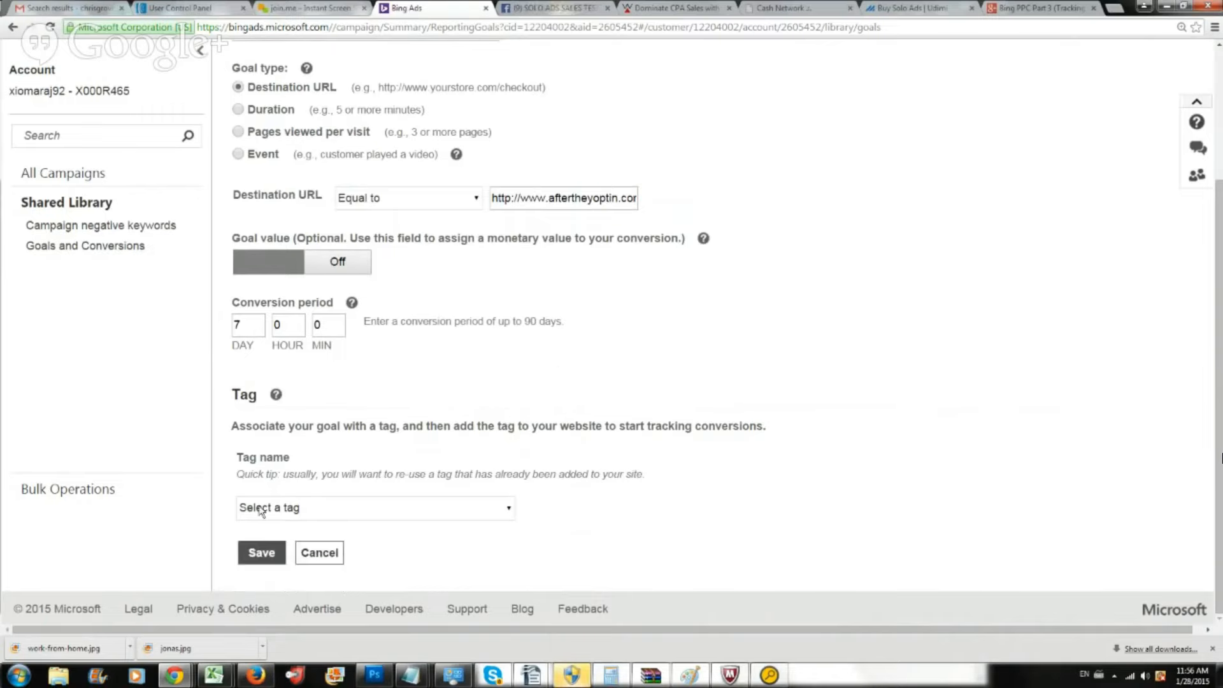
pyautogui.click(296, 506)
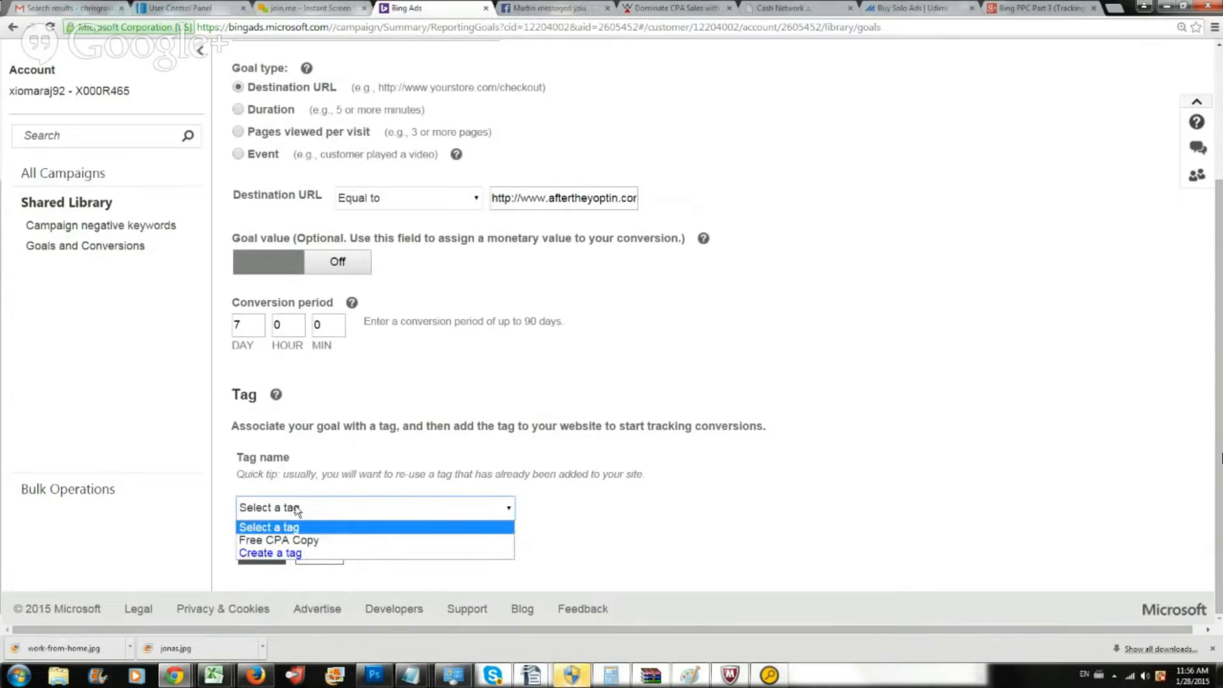
pyautogui.click(320, 507)
pyautogui.click(319, 507)
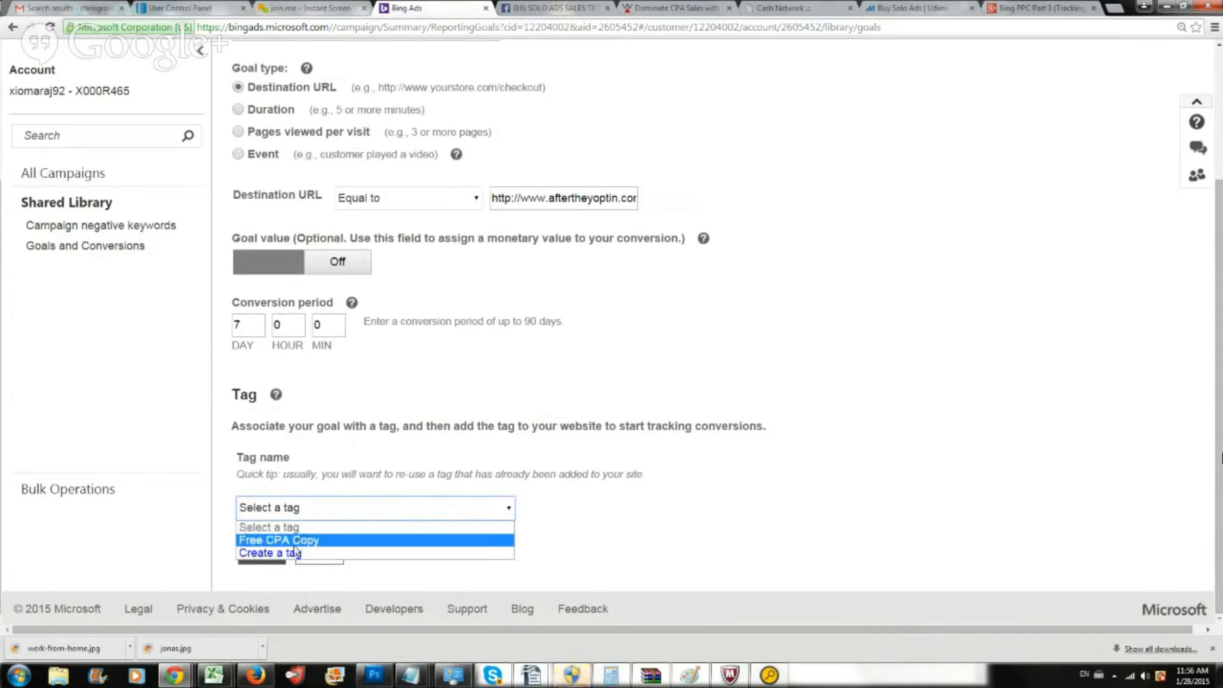
pyautogui.click(296, 552)
pyautogui.click(297, 515)
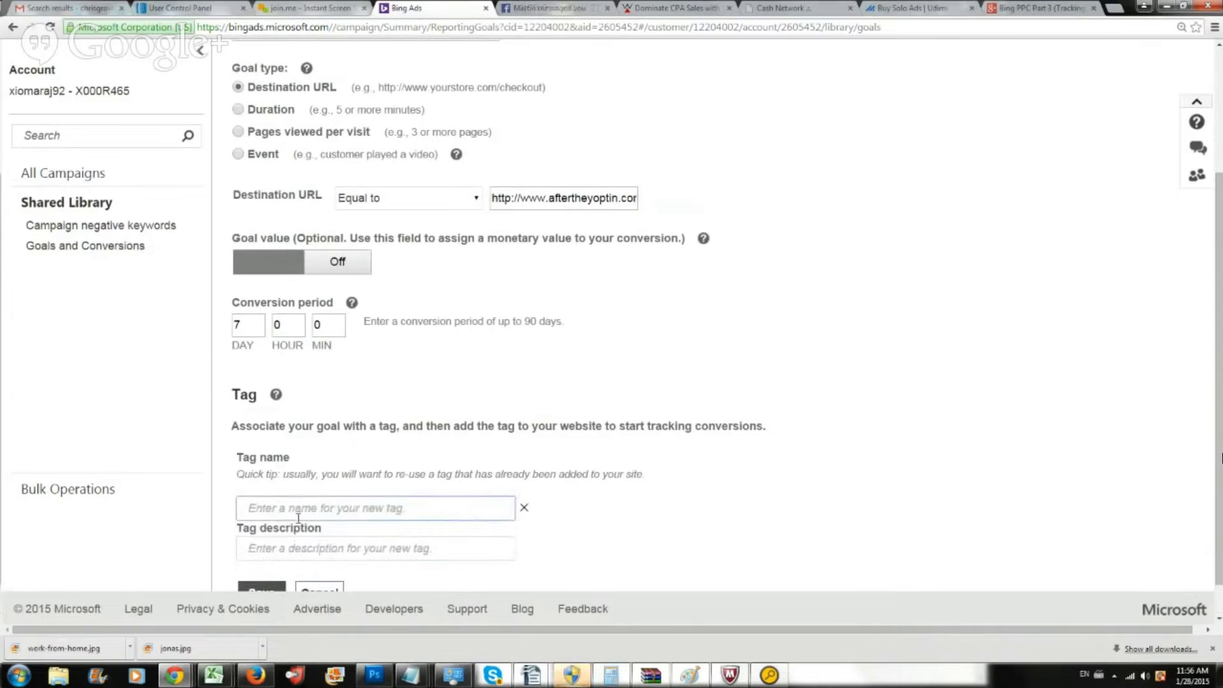
pyautogui.scroll(1, 296, 519)
pyautogui.scroll(-2, 296, 519)
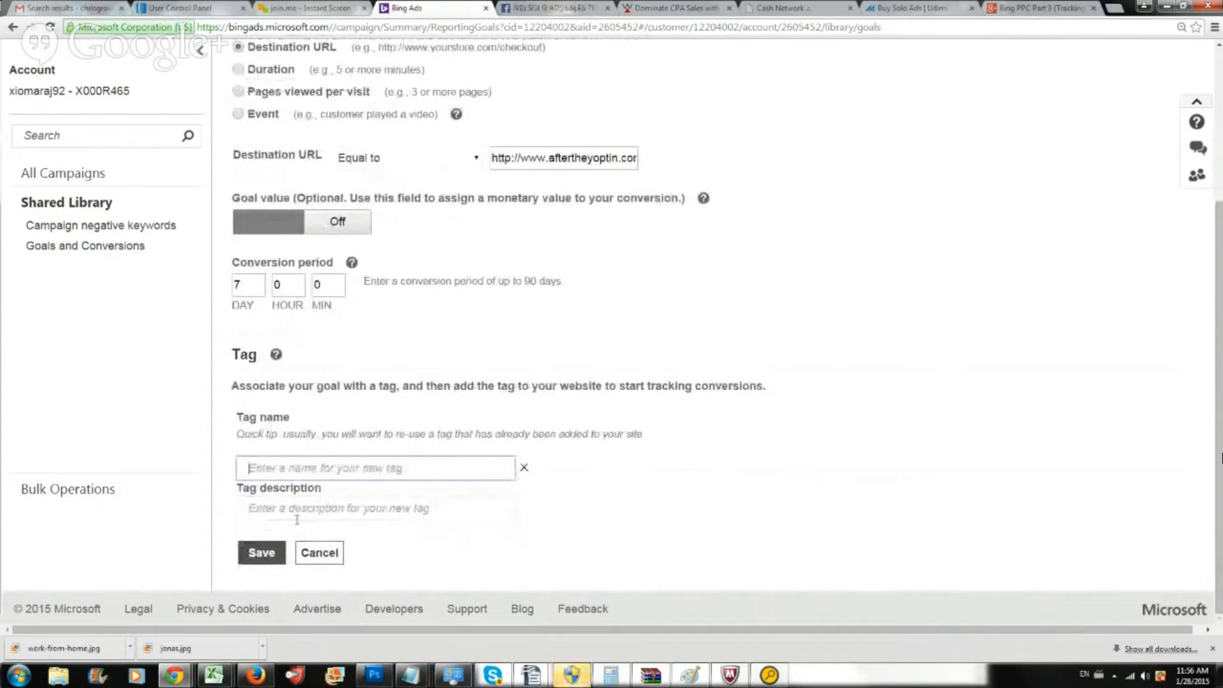
# - Try Clickbank product as the new tag's name, clear it and try to save the goal
pyautogui.write('Click')
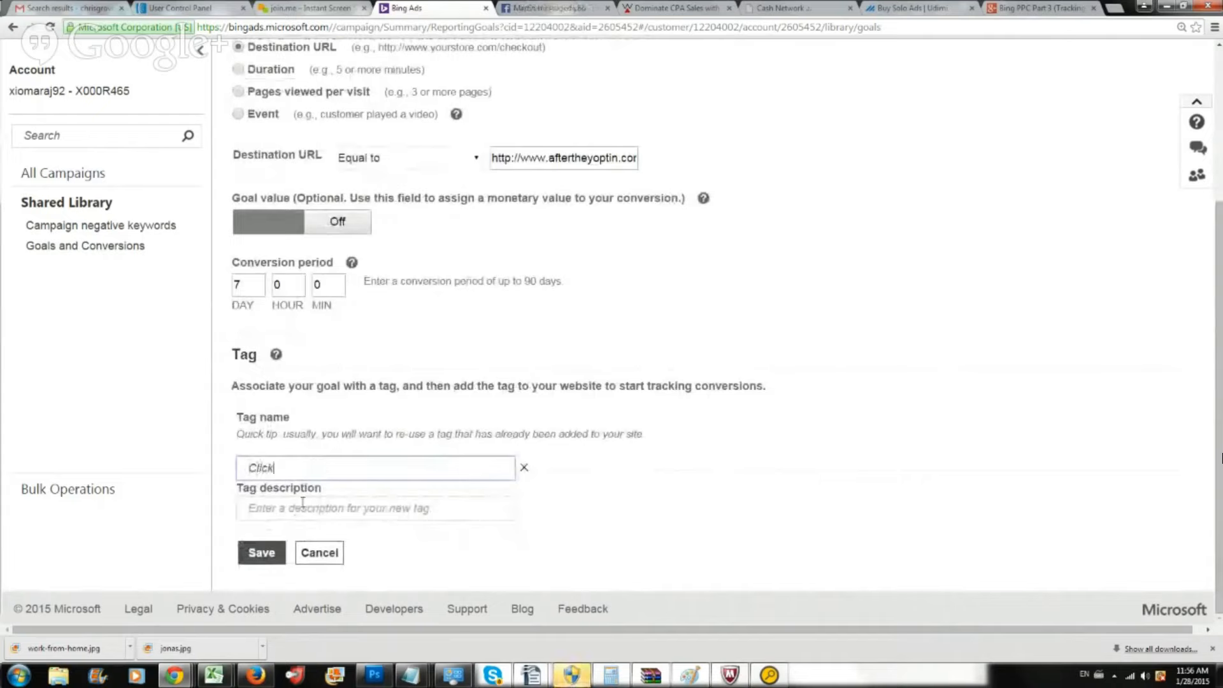
pyautogui.write('bank product')
pyautogui.moveTo(382, 467); pyautogui.dragTo(81, 464)
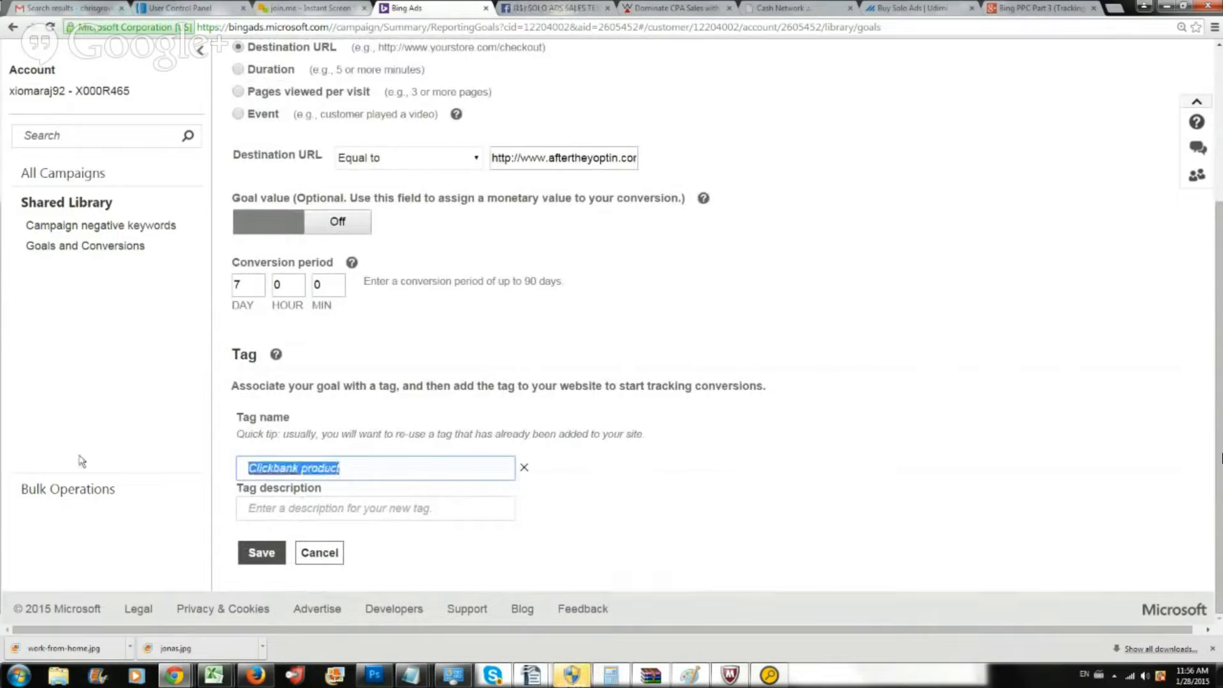
pyautogui.press('BackSpace')
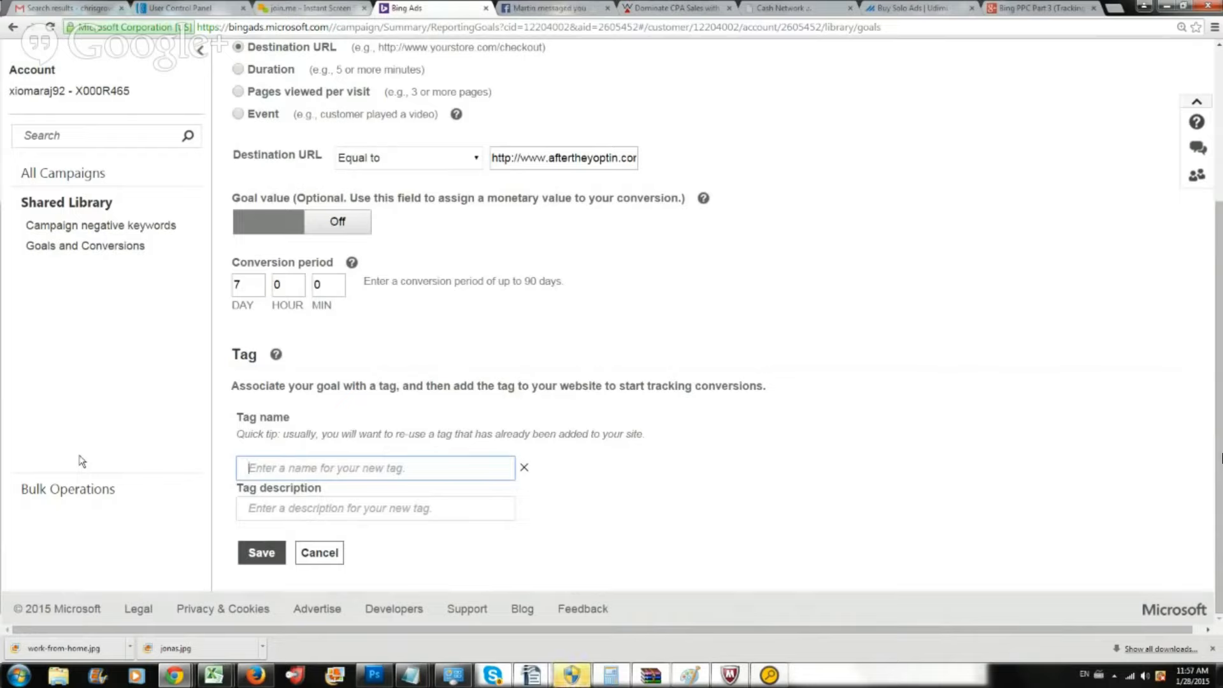
pyautogui.click(274, 554)
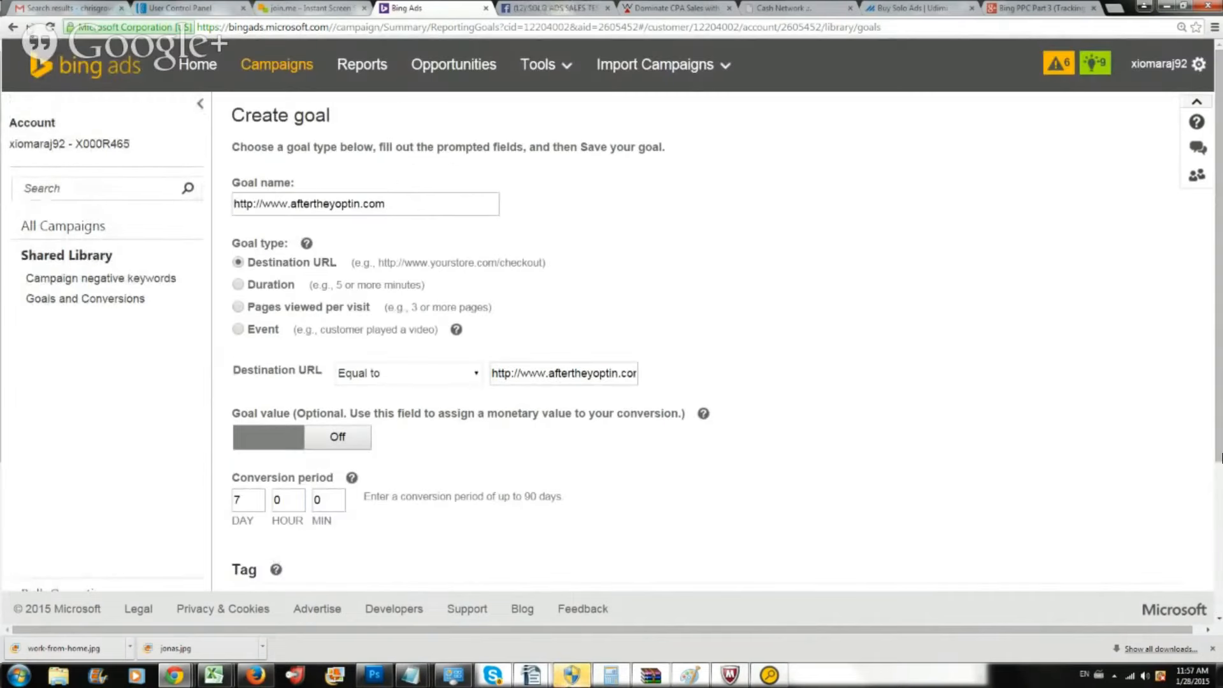
# - Return through Campaign Analytics to Goals and Conversions and view the tag of the Conversion goal
pyautogui.click(13, 30)
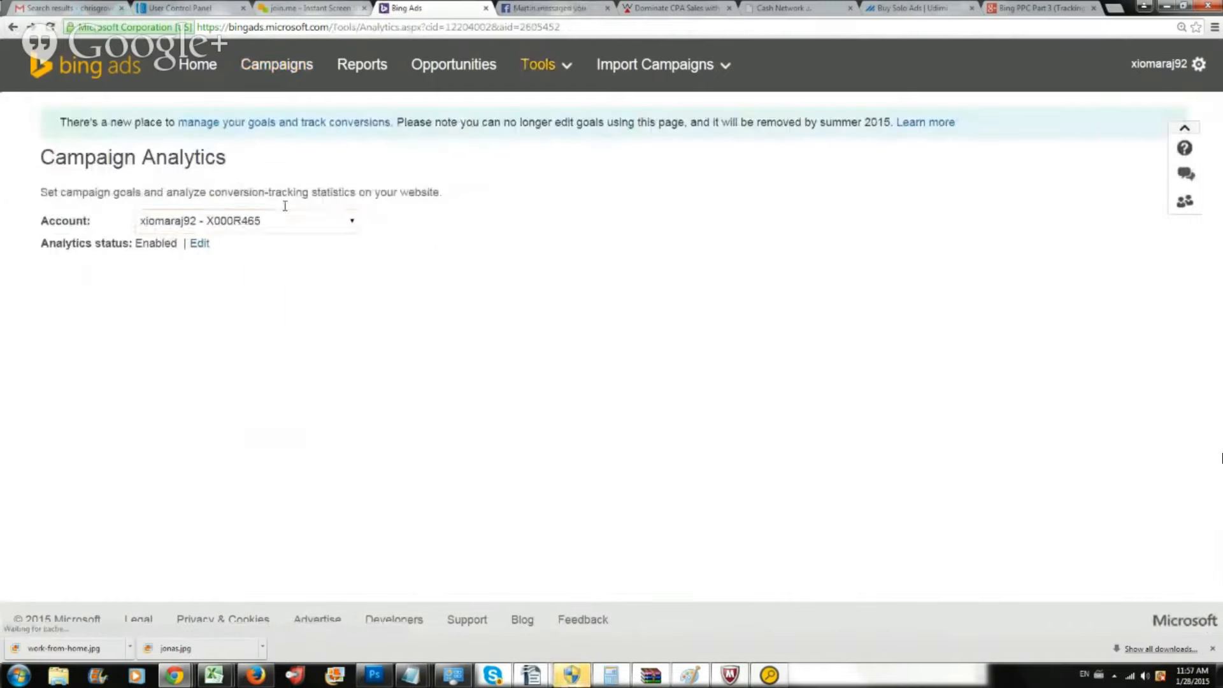
pyautogui.click(344, 123)
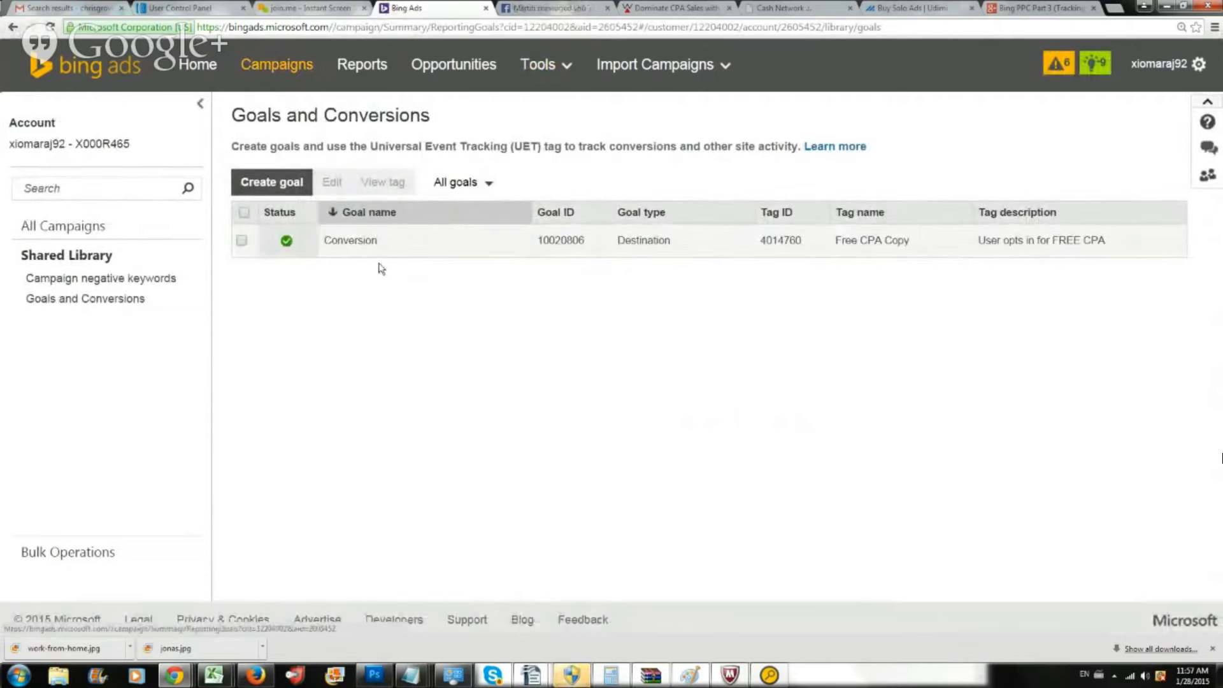
pyautogui.click(242, 241)
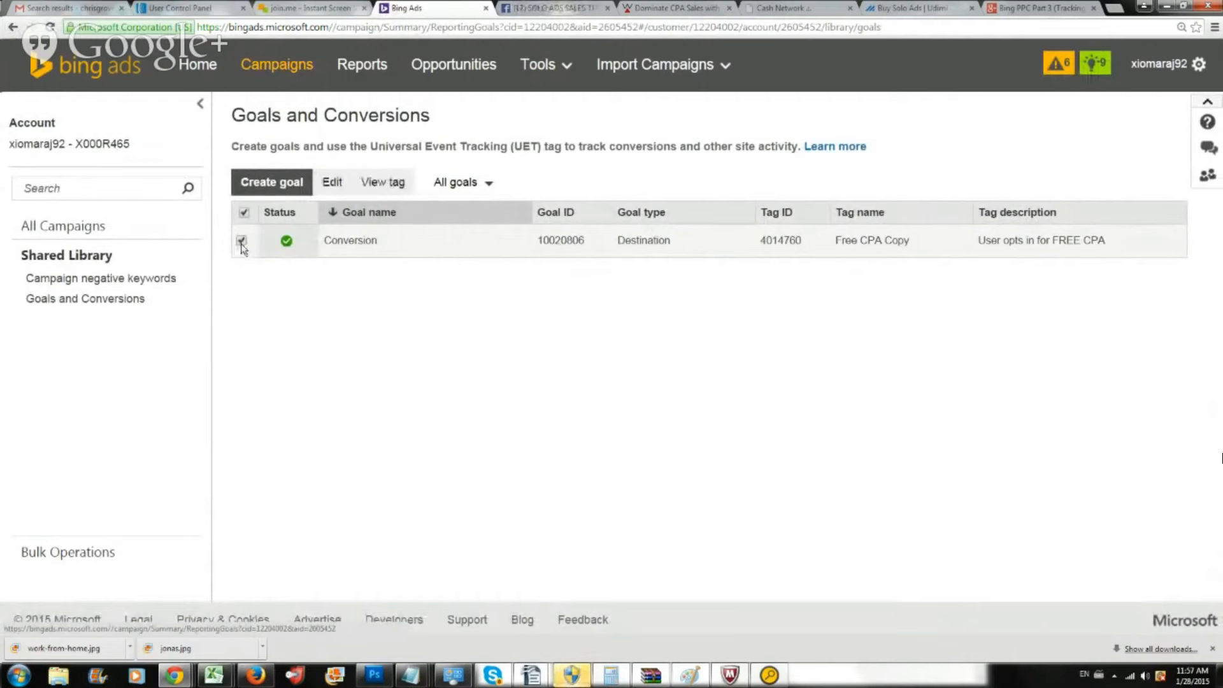
pyautogui.click(392, 187)
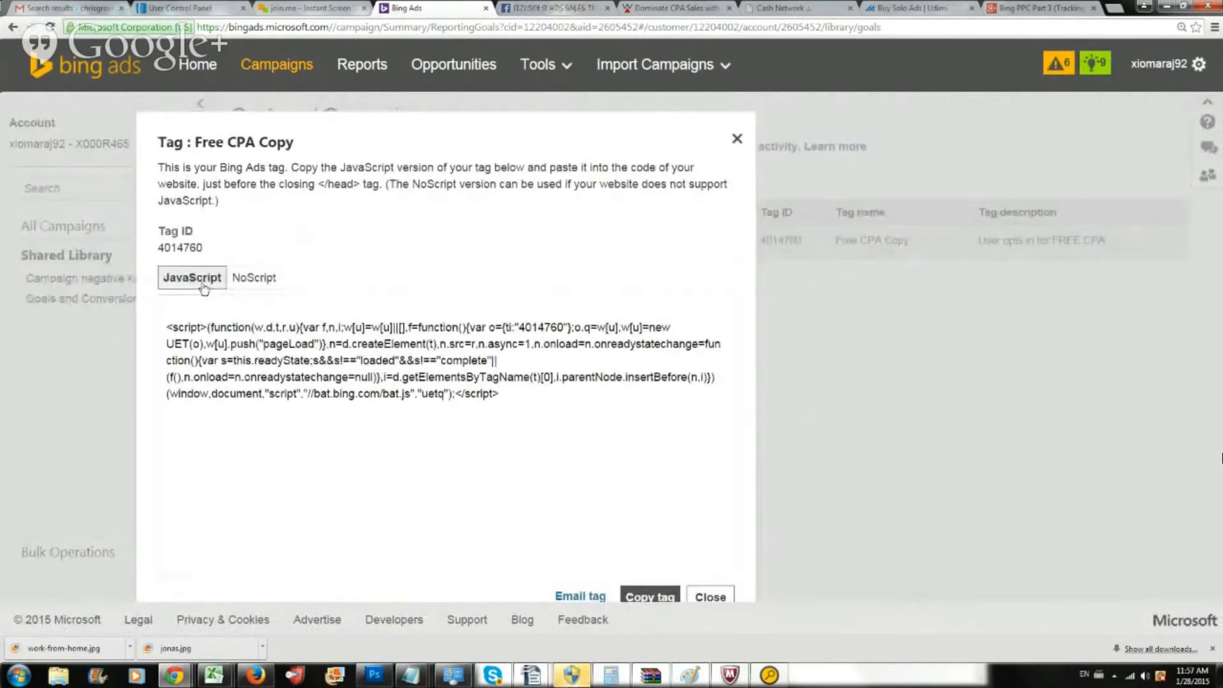
# - Look at the NoScript version of the Free CPA Copy tag and copy the full JavaScript version
pyautogui.click(253, 277)
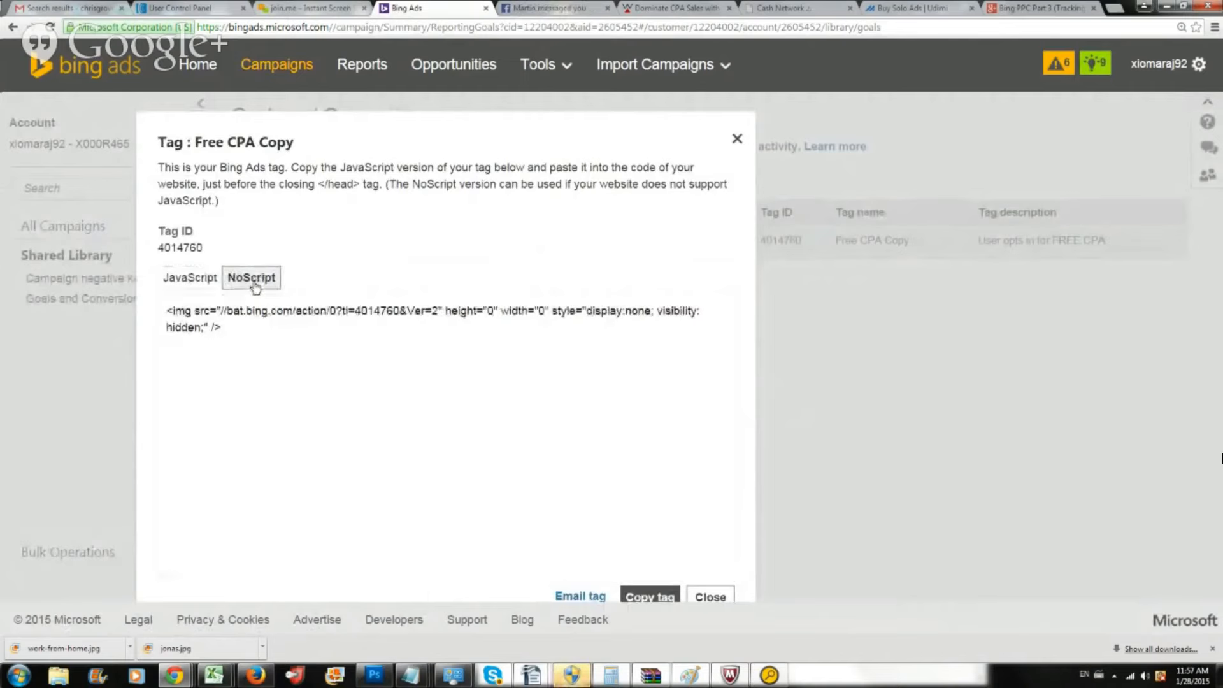
pyautogui.click(207, 279)
pyautogui.moveTo(502, 394); pyautogui.dragTo(163, 327)
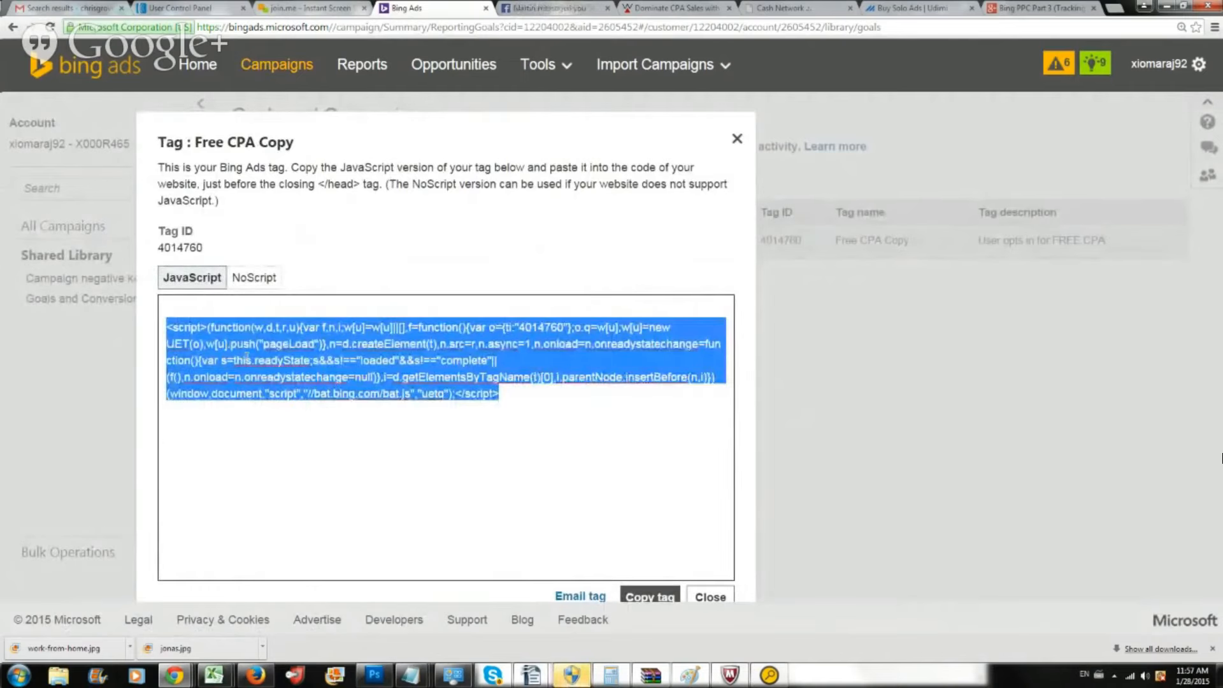
pyautogui.rightClick(258, 330)
pyautogui.click(289, 395)
pyautogui.moveTo(358, 182); pyautogui.dragTo(324, 187)
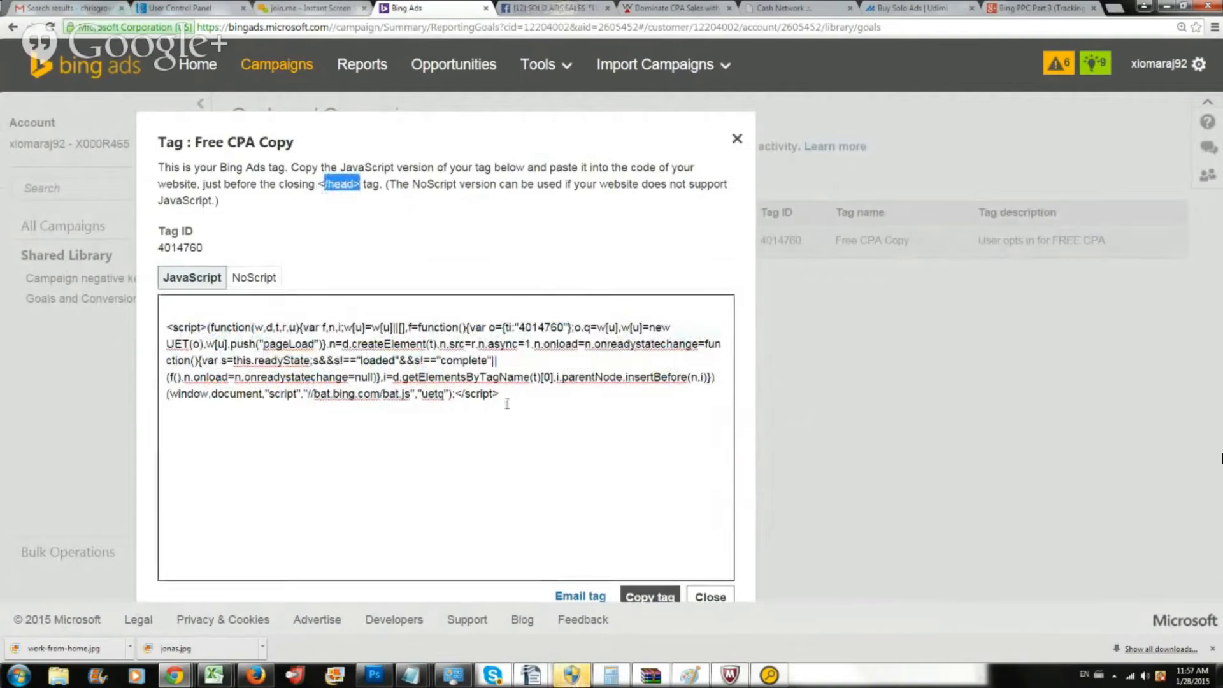
pyautogui.moveTo(511, 407); pyautogui.dragTo(173, 314)
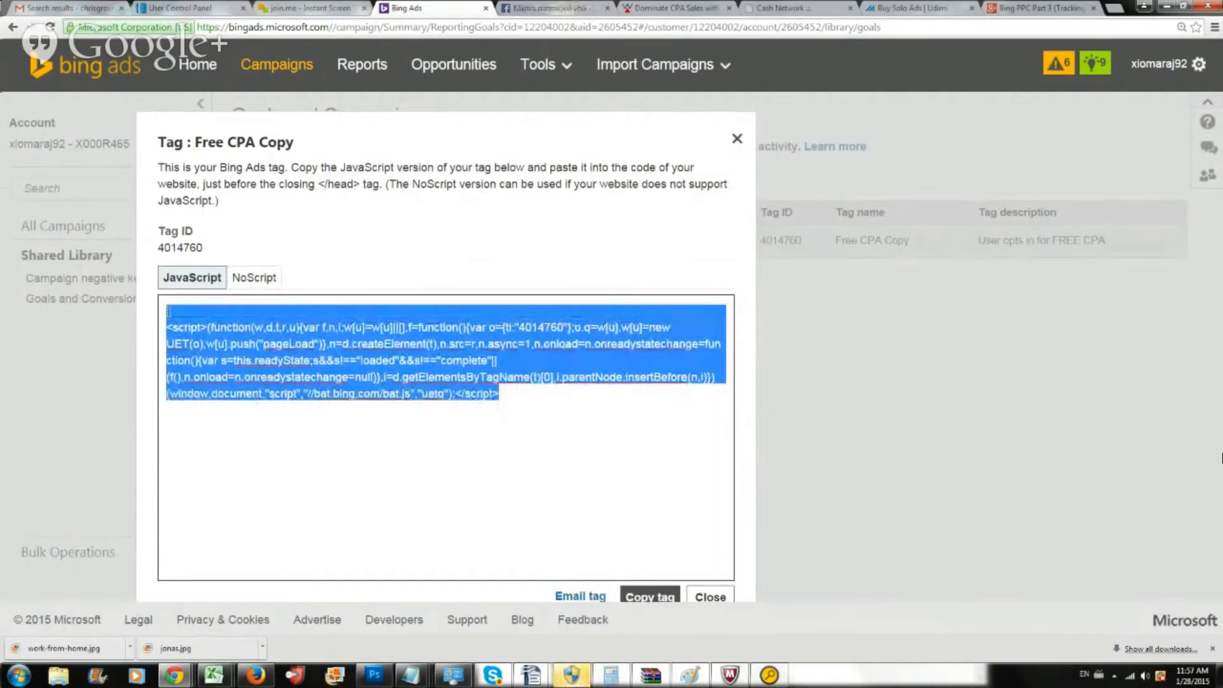
pyautogui.rightClick(242, 357)
pyautogui.click(307, 407)
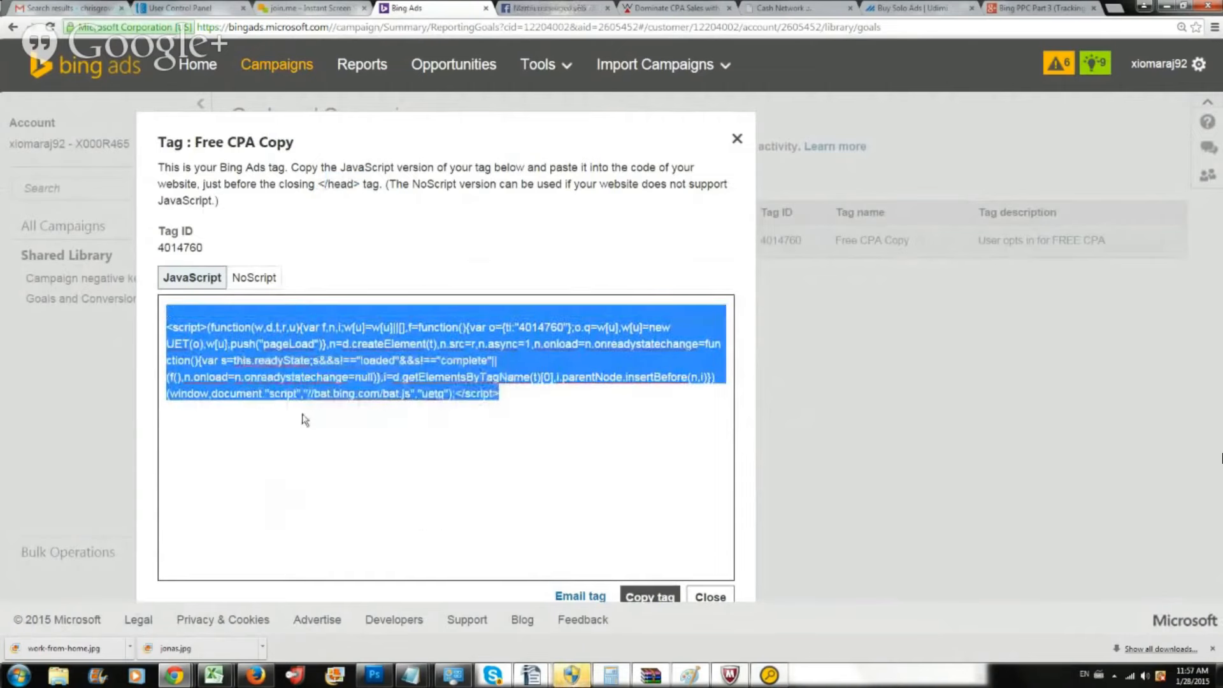
# - Switch to leadpages.net in a new browser tab, log in and open the chrisrecommends page for editing
pyautogui.click(1113, 13)
pyautogui.write('leadpages.net')
pyautogui.press('Return')
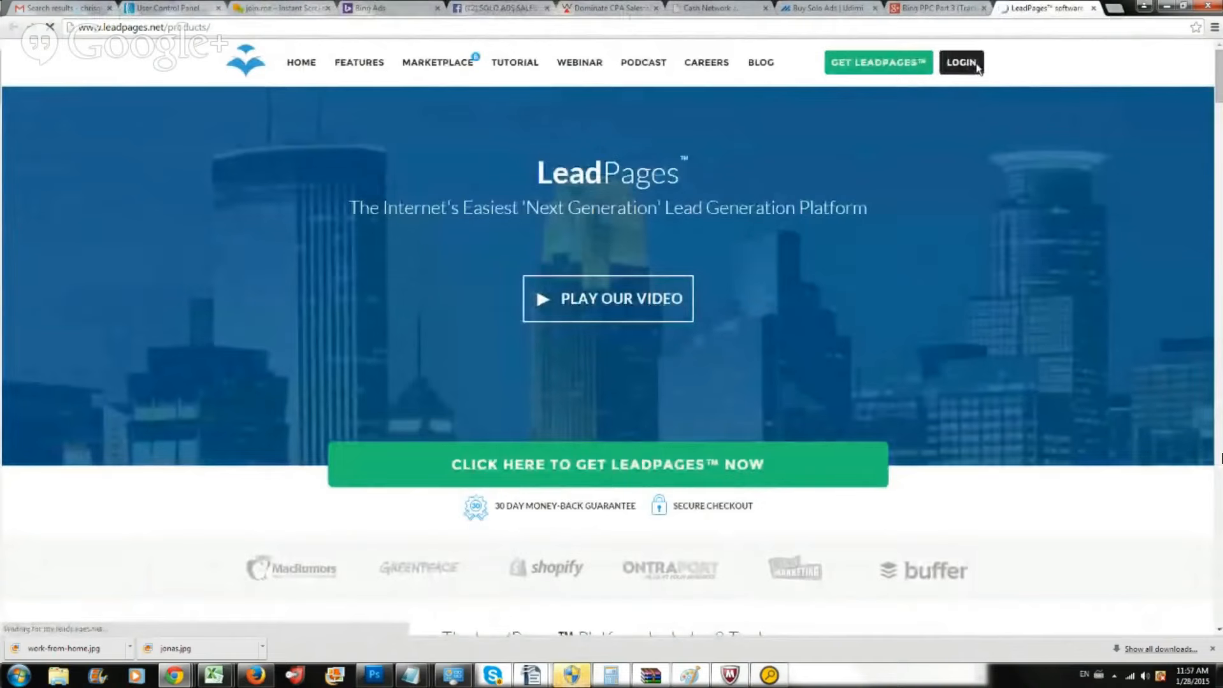
pyautogui.click(977, 66)
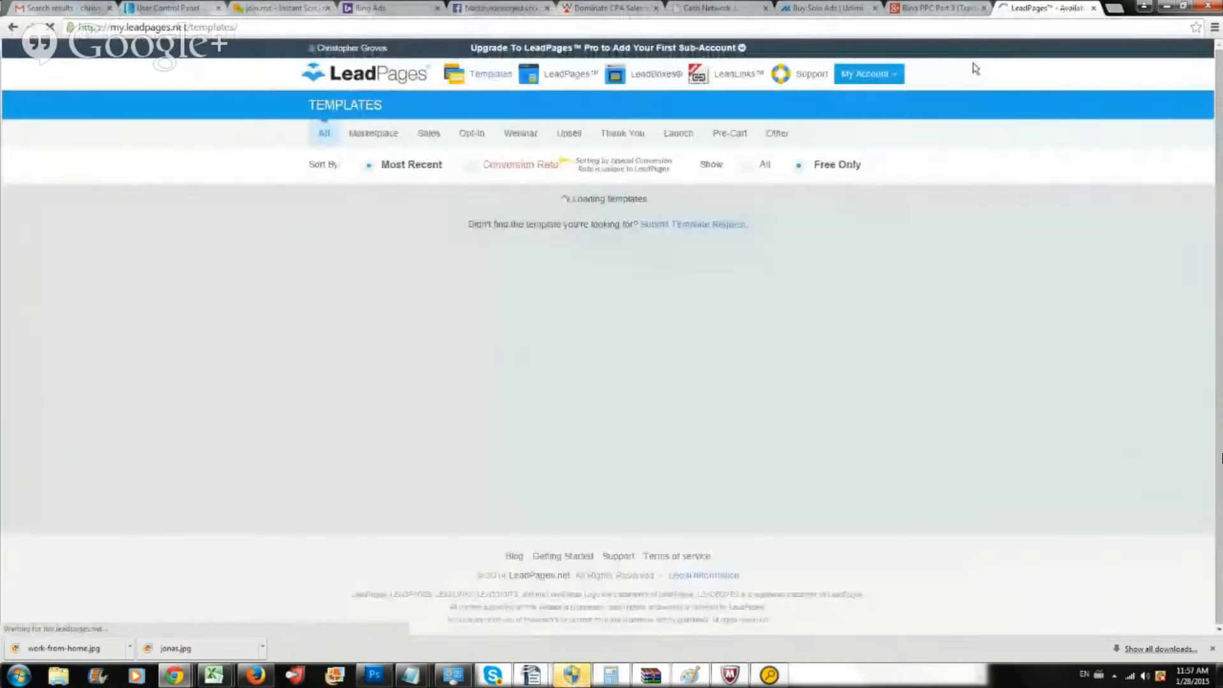
pyautogui.click(577, 76)
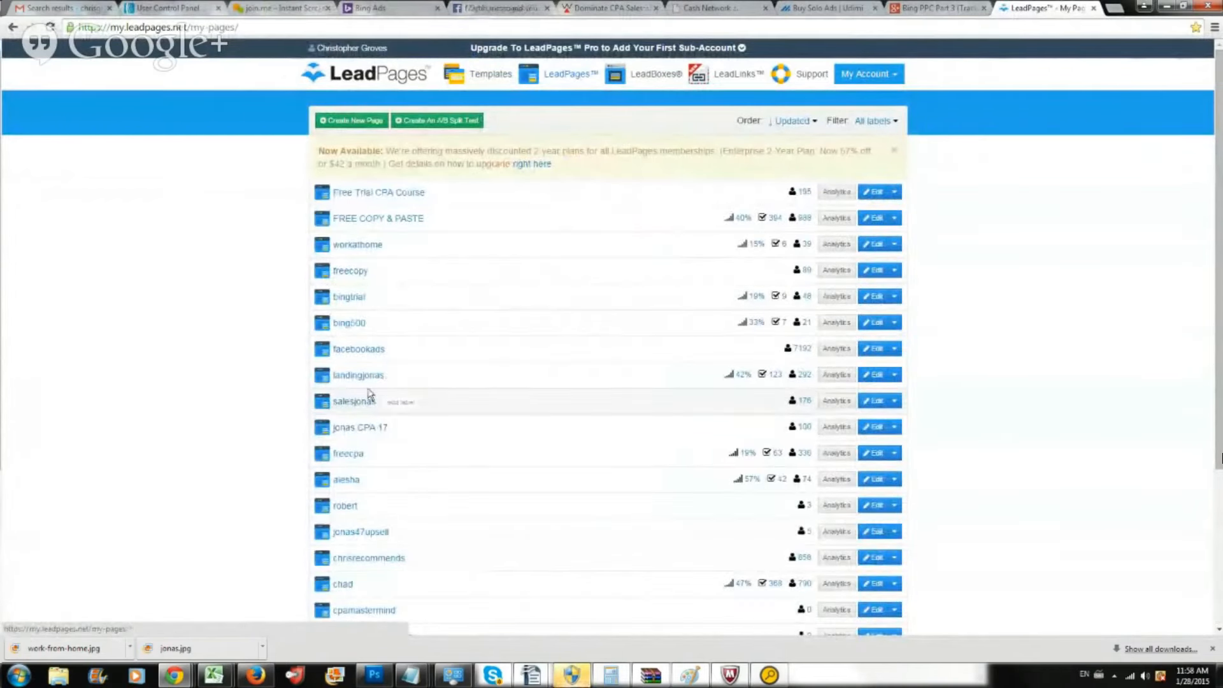
pyautogui.click(388, 539)
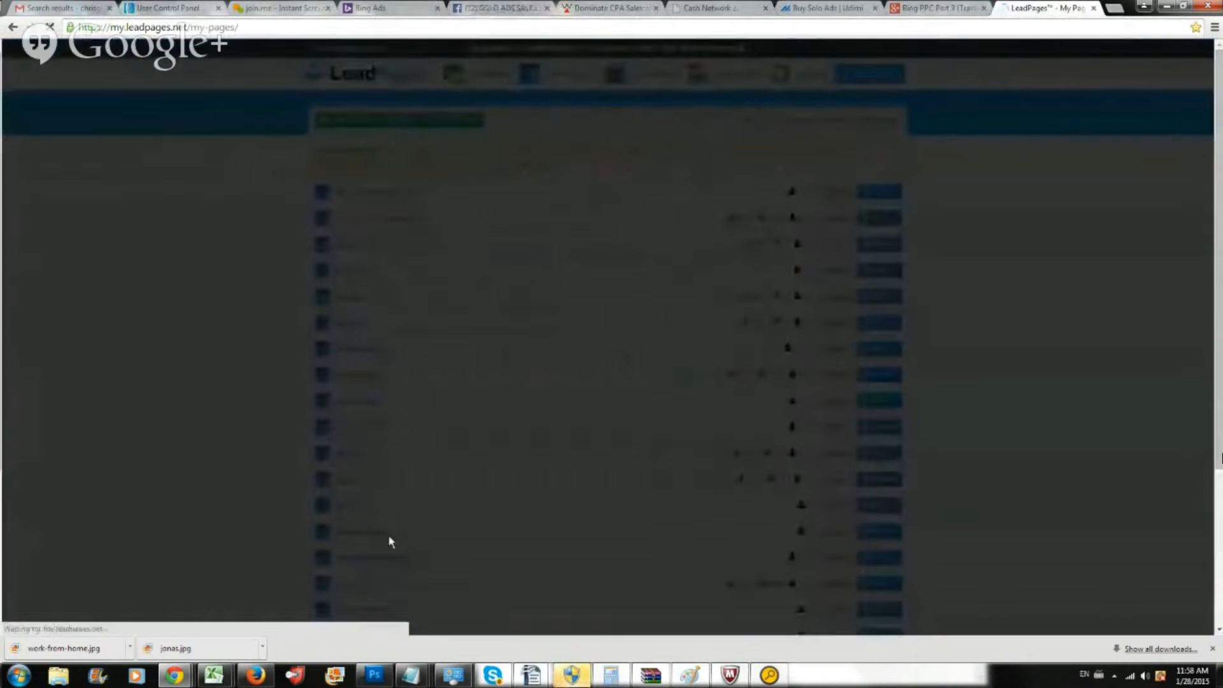
pyautogui.click(381, 605)
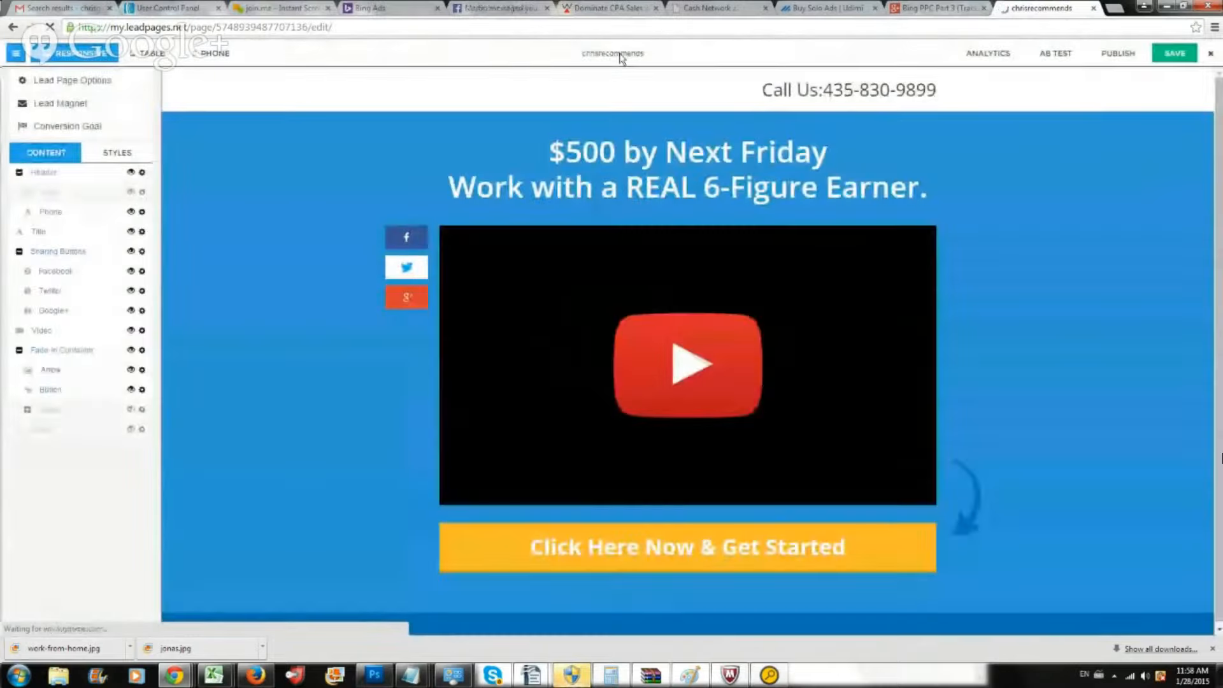
# - Paste the copied Bing tag into the Head-Tag Tracking Code of the chrisrecommends page
pyautogui.click(602, 56)
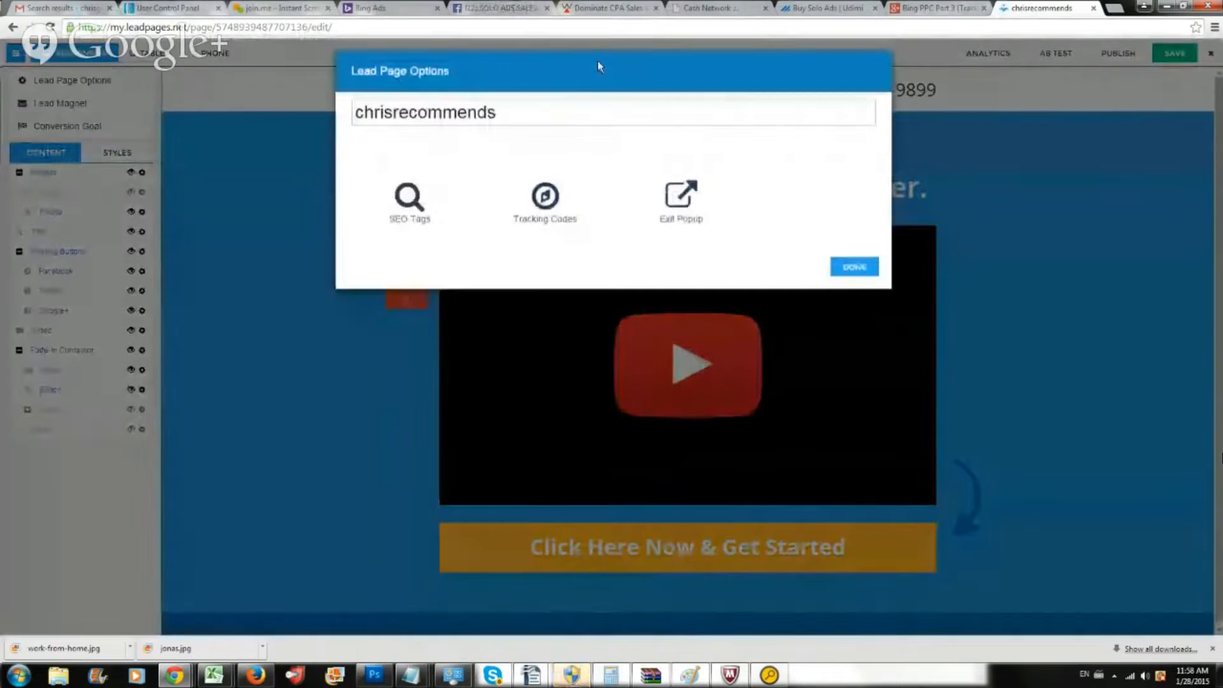
pyautogui.click(545, 210)
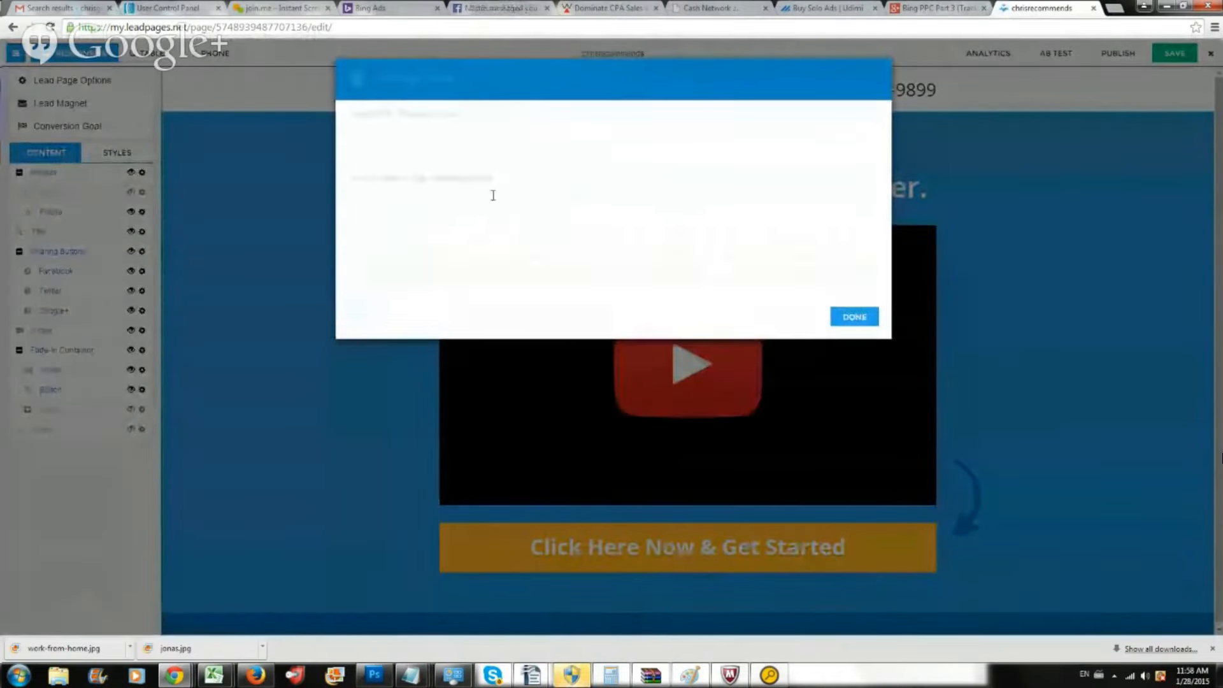
pyautogui.click(393, 131)
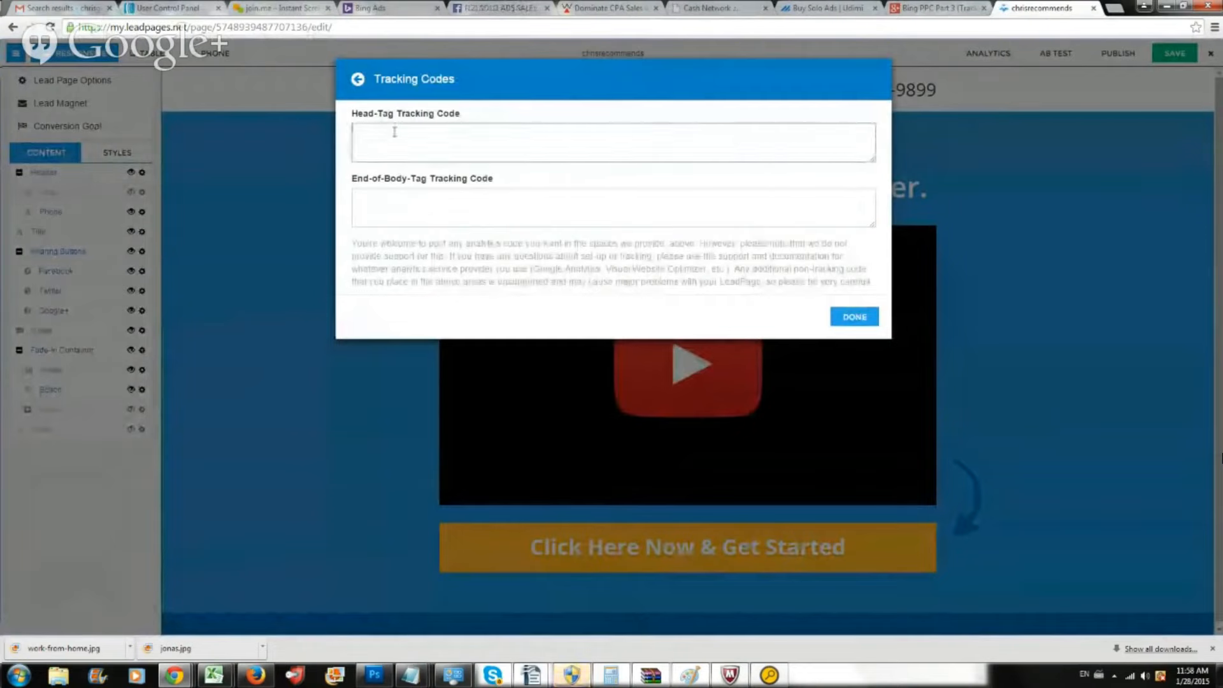
pyautogui.hotkey('ctrl', 'v')
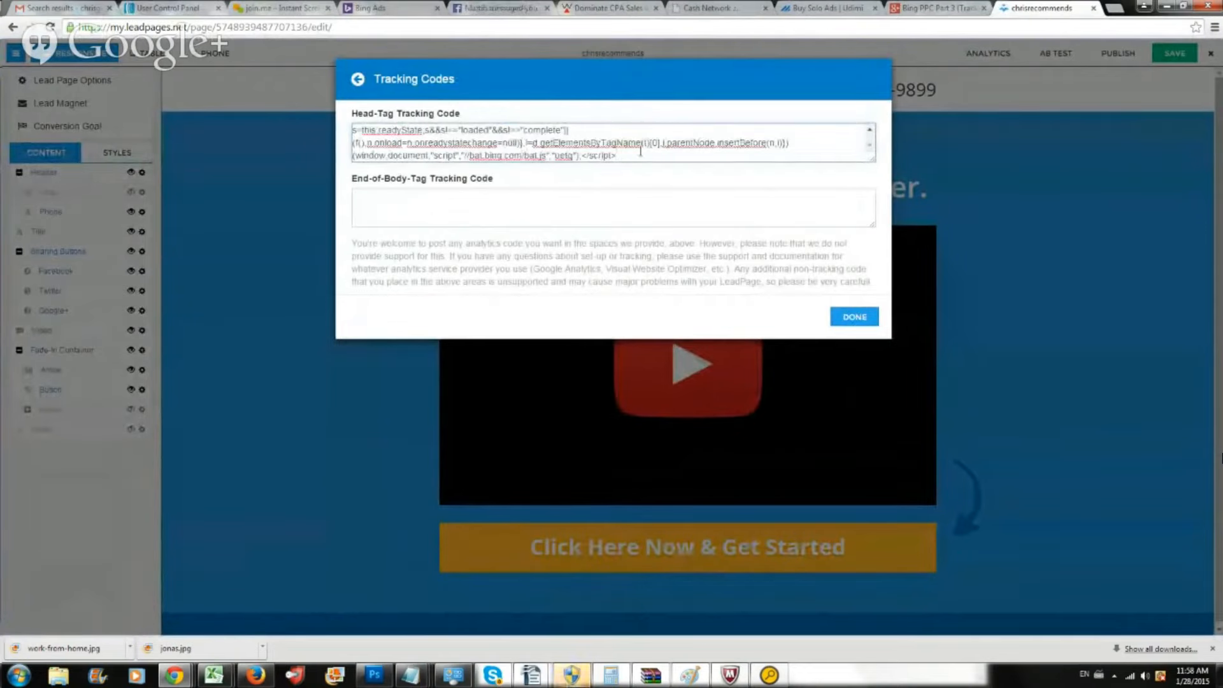
# - Remove the pasted head-tag tracking code and close the page editor without saving
pyautogui.hotkey('ctrl', 'a')
pyautogui.press('Delete')
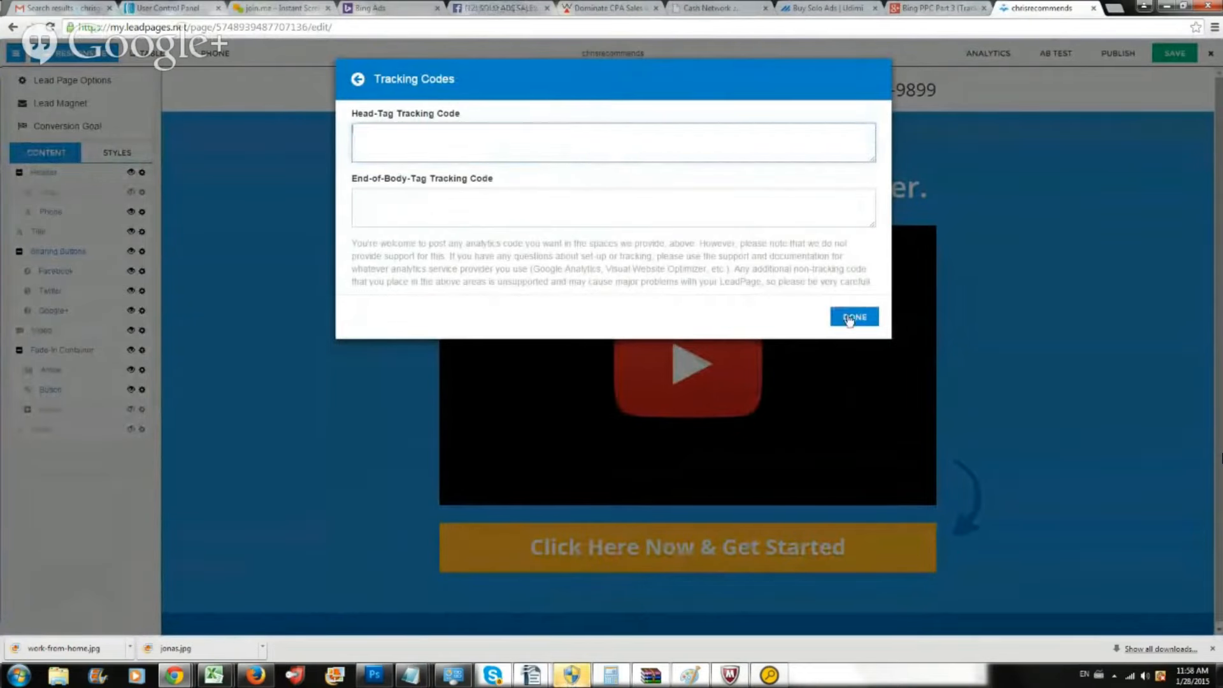
pyautogui.click(854, 316)
pyautogui.click(1094, 8)
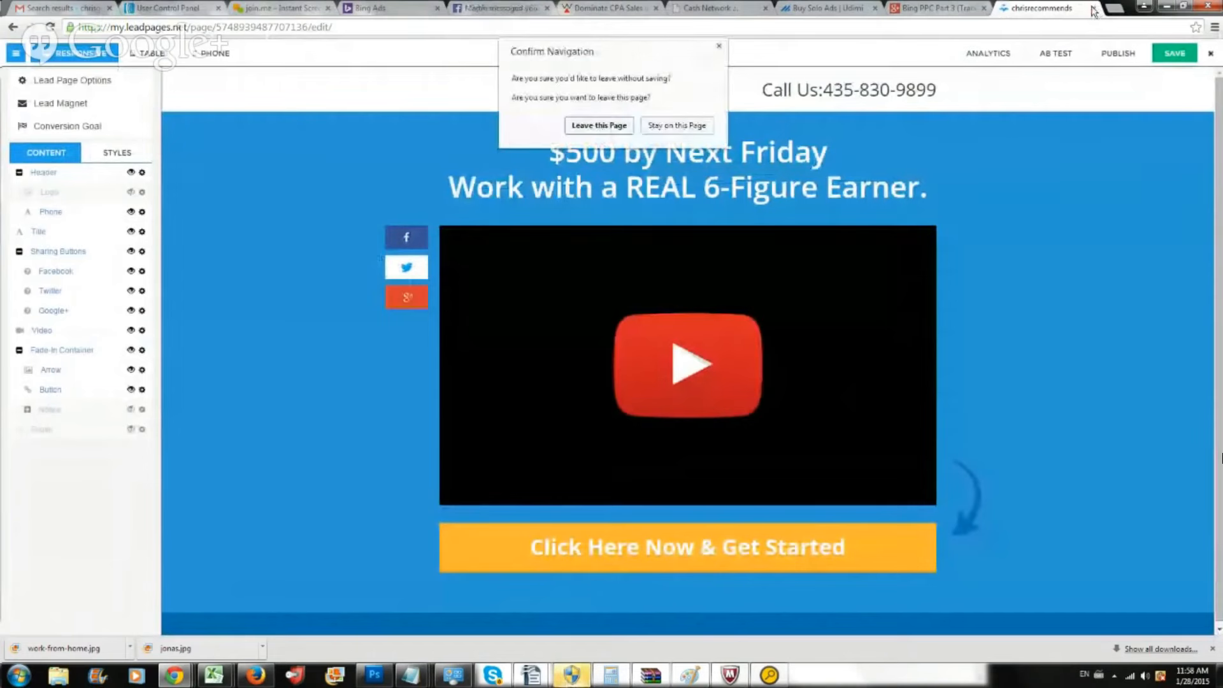
pyautogui.click(606, 127)
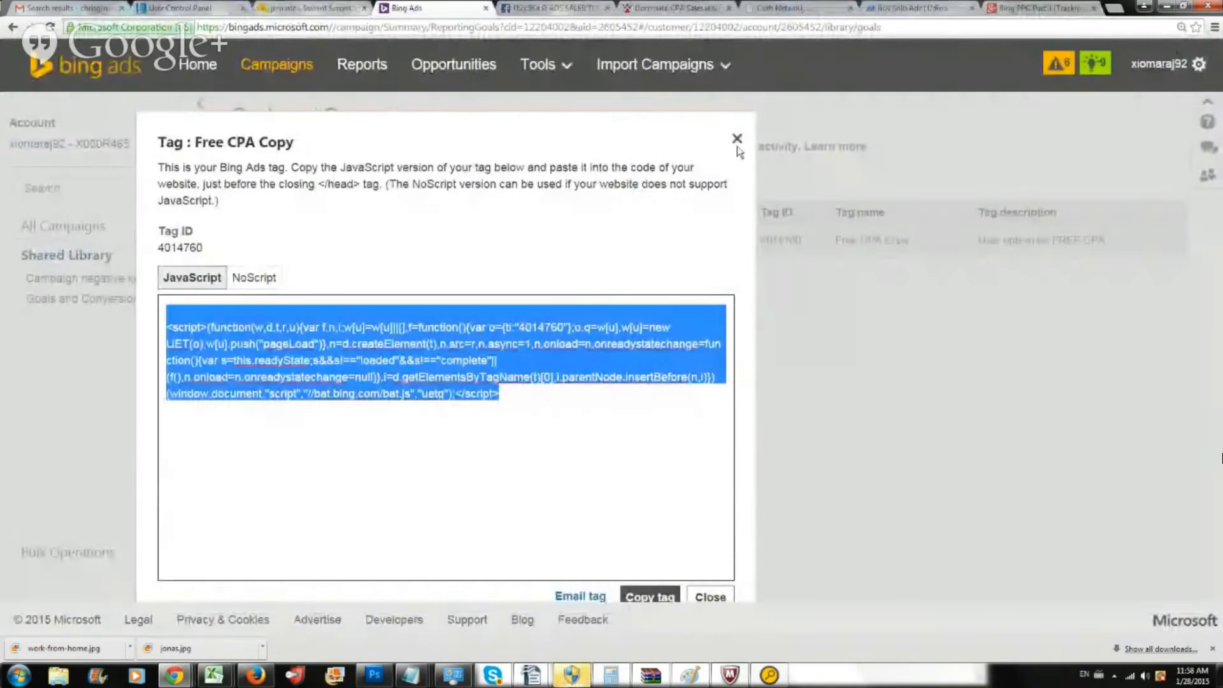
# - Close the Free CPA Copy tag details and go to the Bing Ads home page
pyautogui.click(737, 138)
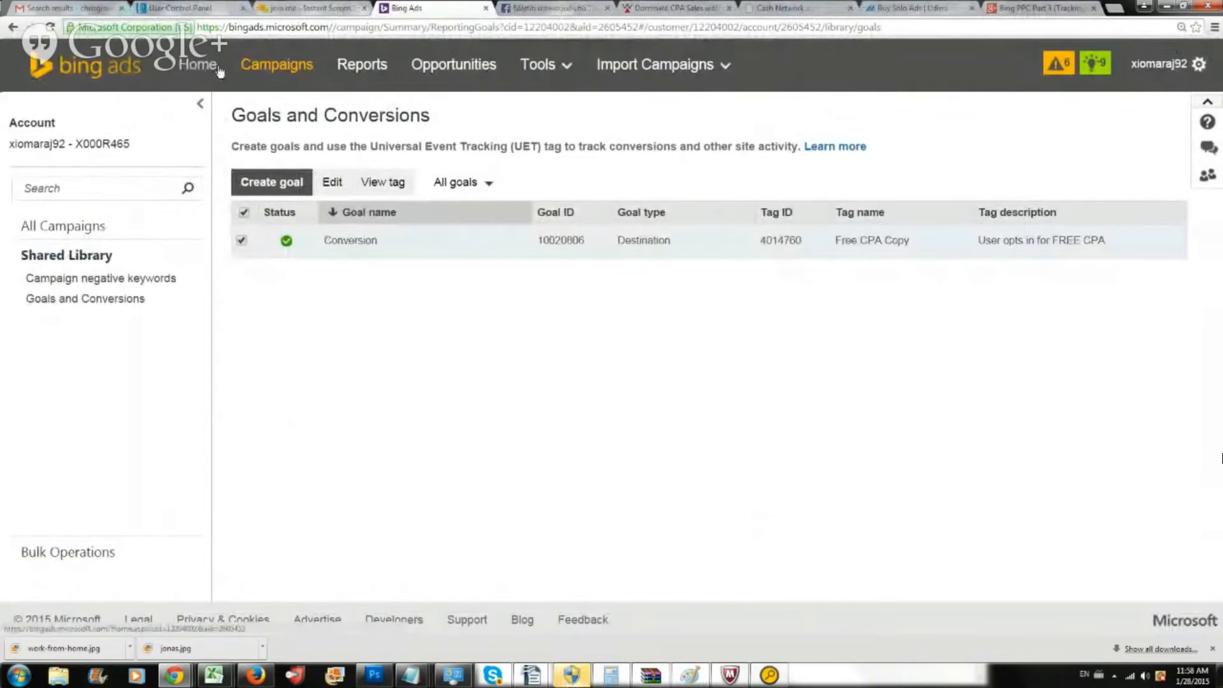
pyautogui.click(198, 66)
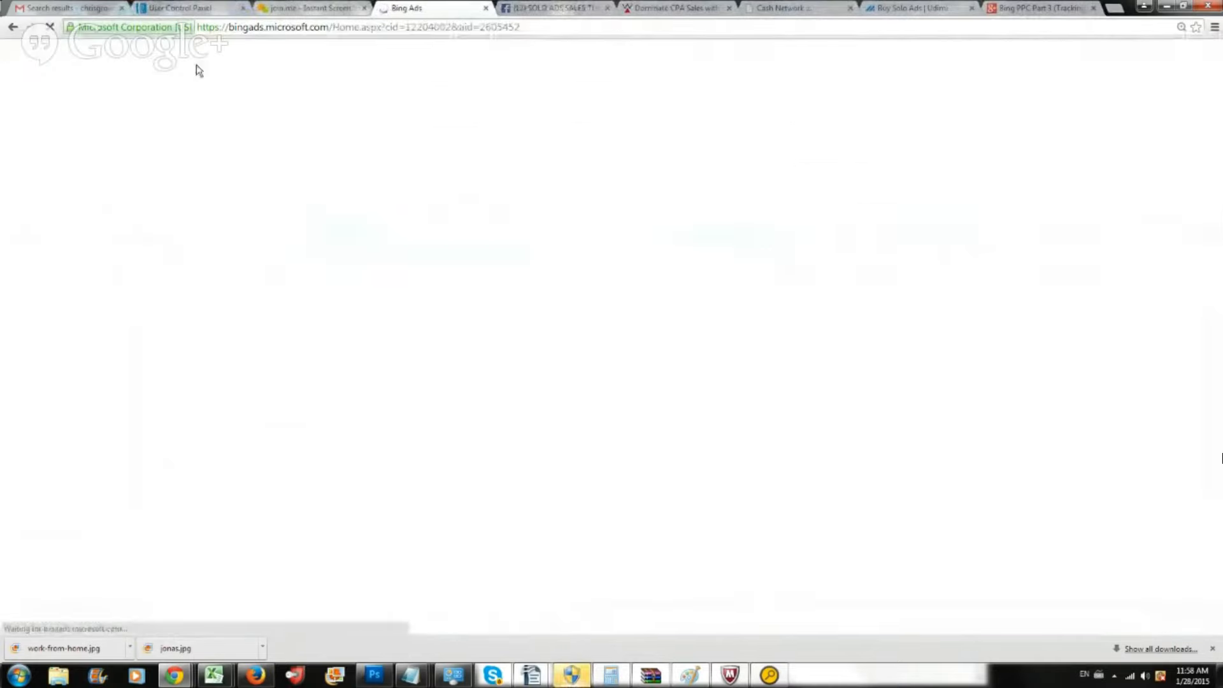
pyautogui.hotkey('ctrl', '-')
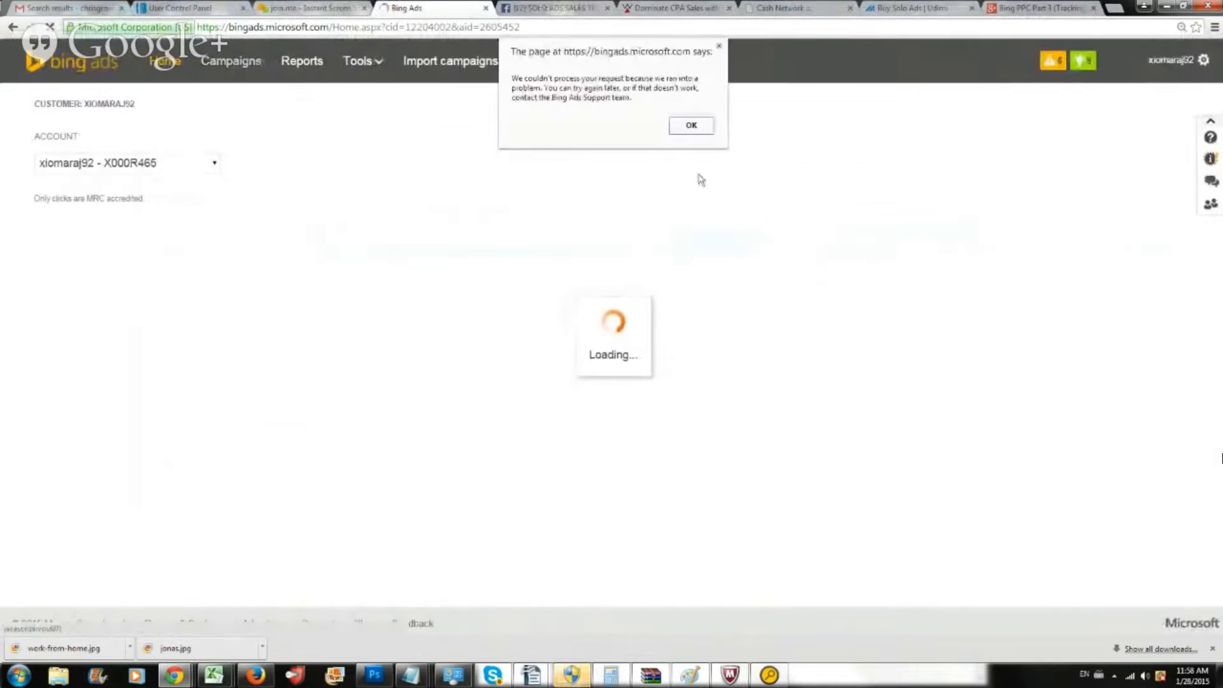
# - Open the keyword list of the Bing PPC Trial campaign and set its reporting date range to Yesterday
pyautogui.click(703, 126)
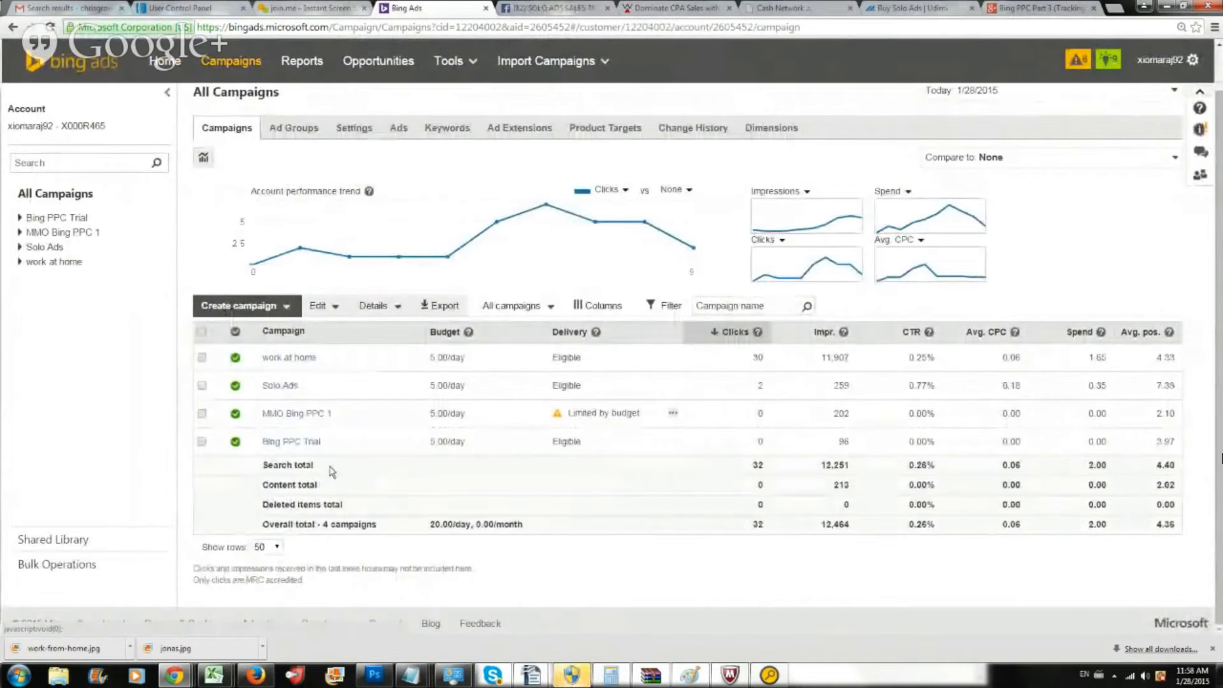
pyautogui.click(283, 442)
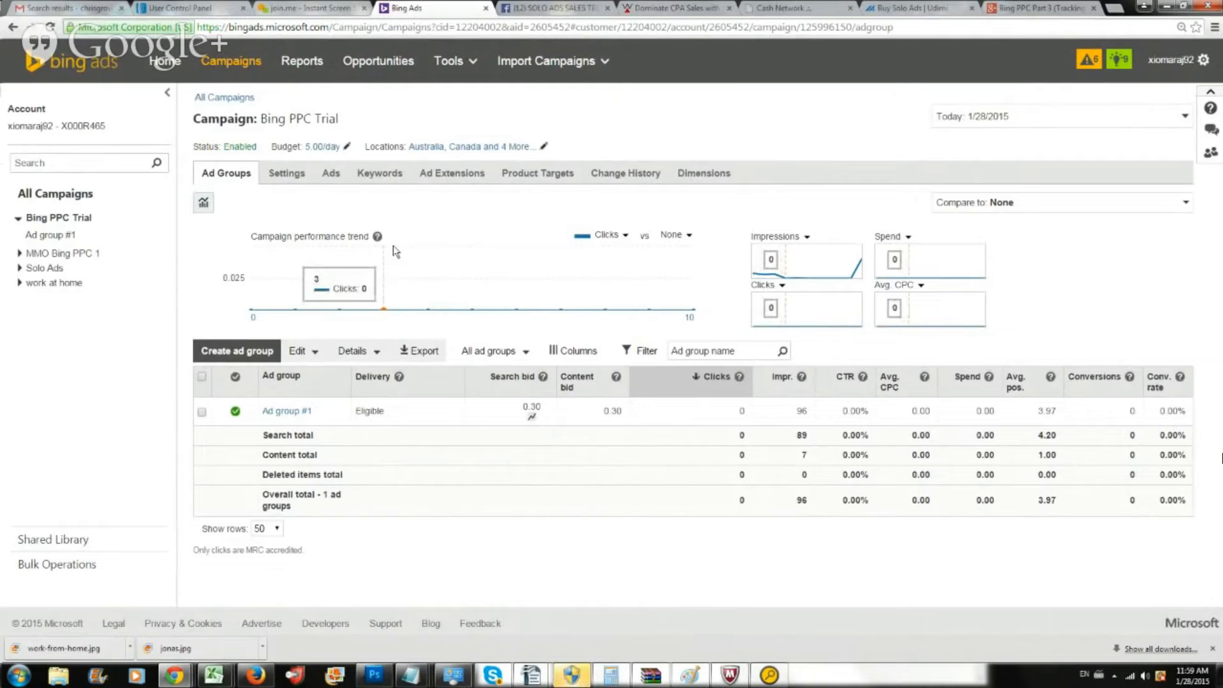
pyautogui.click(379, 182)
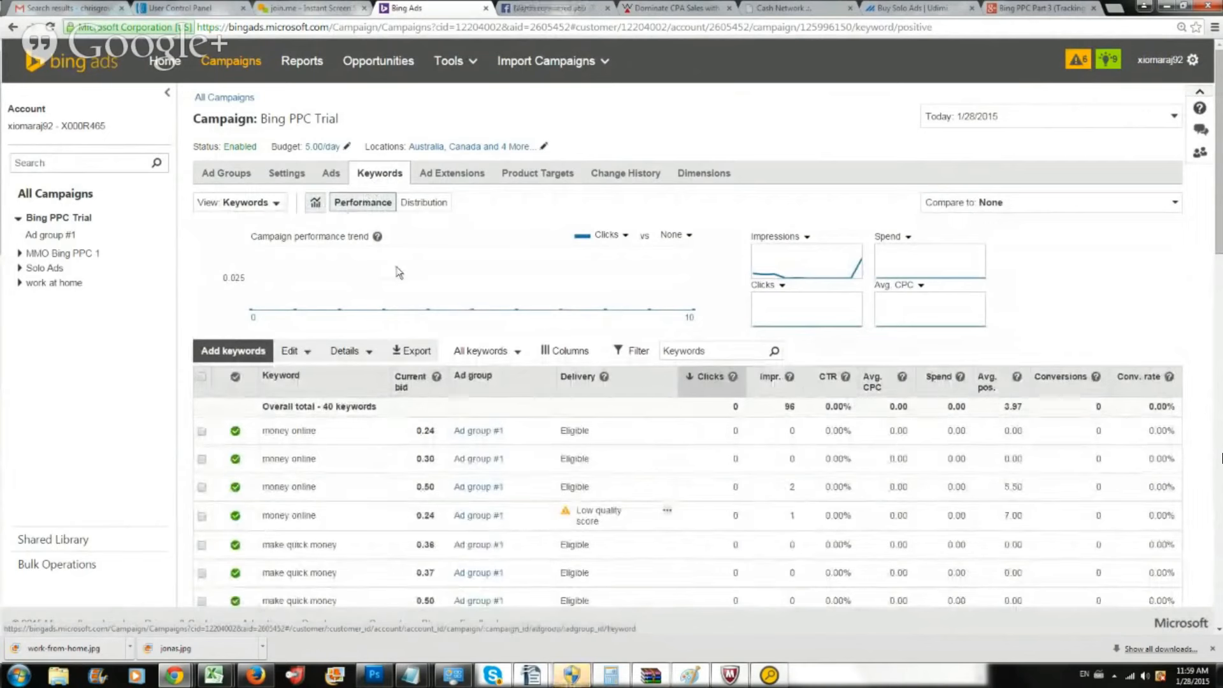
pyautogui.click(997, 121)
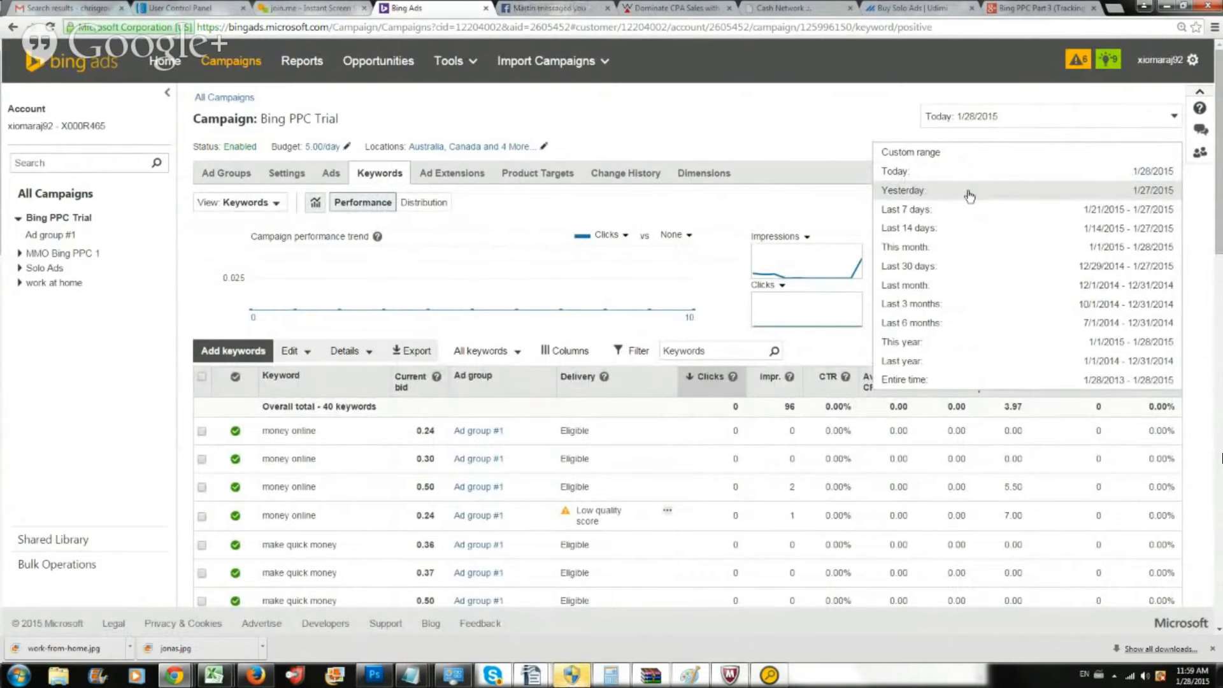
pyautogui.click(969, 195)
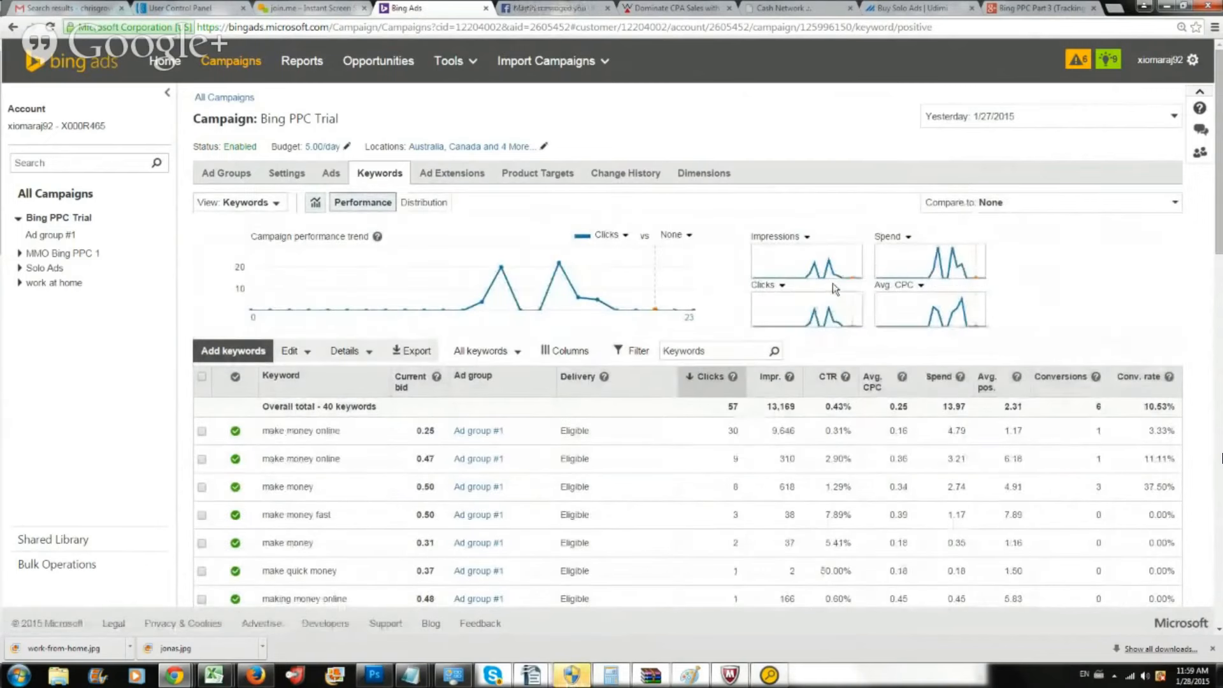
# - Open the current bid of the first "make money online" keyword for editing and cancel the edit
pyautogui.scroll(-2, 834, 284)
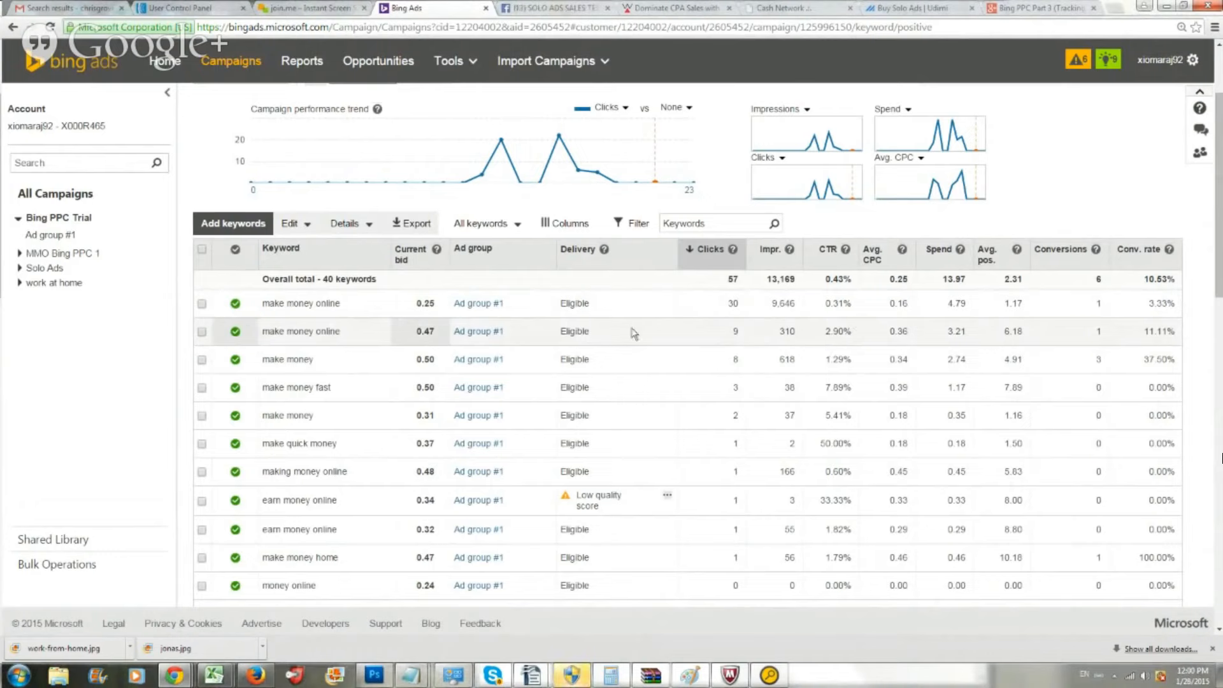
pyautogui.click(442, 298)
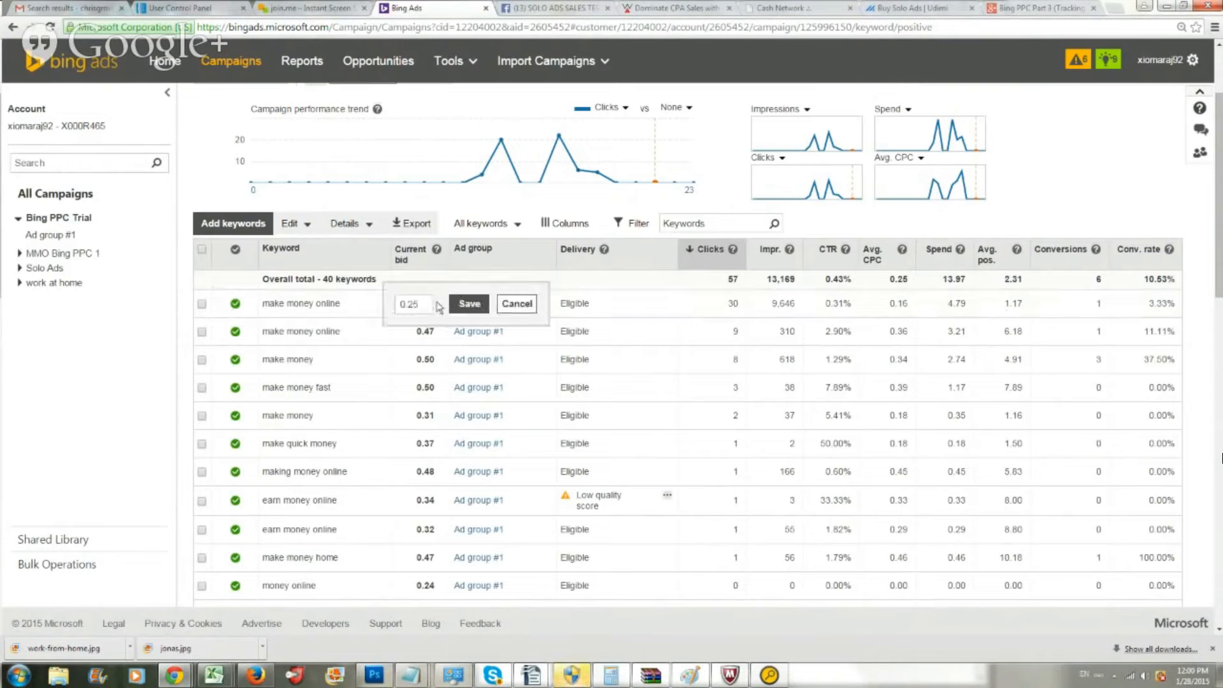
pyautogui.click(503, 302)
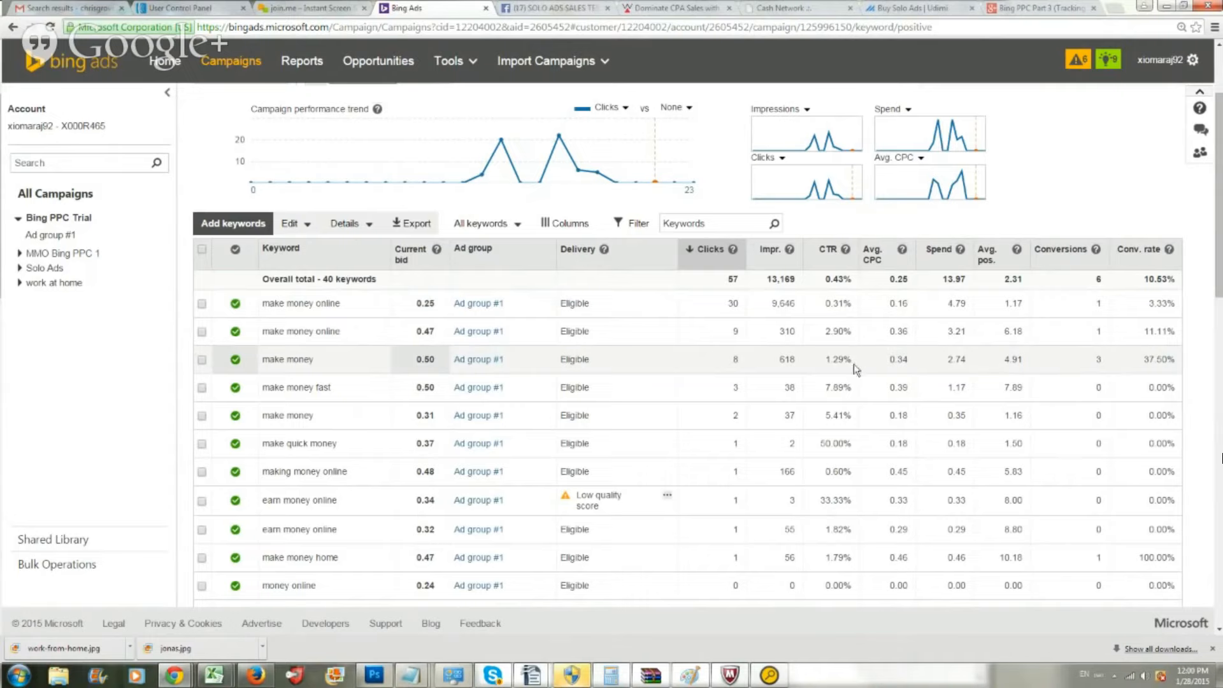
# - Examine the click-through rate, average position and conversions of the 0.50-bid "make money" keyword, comparing its position with the first "make money online" keyword
pyautogui.moveTo(824, 359); pyautogui.dragTo(847, 361)
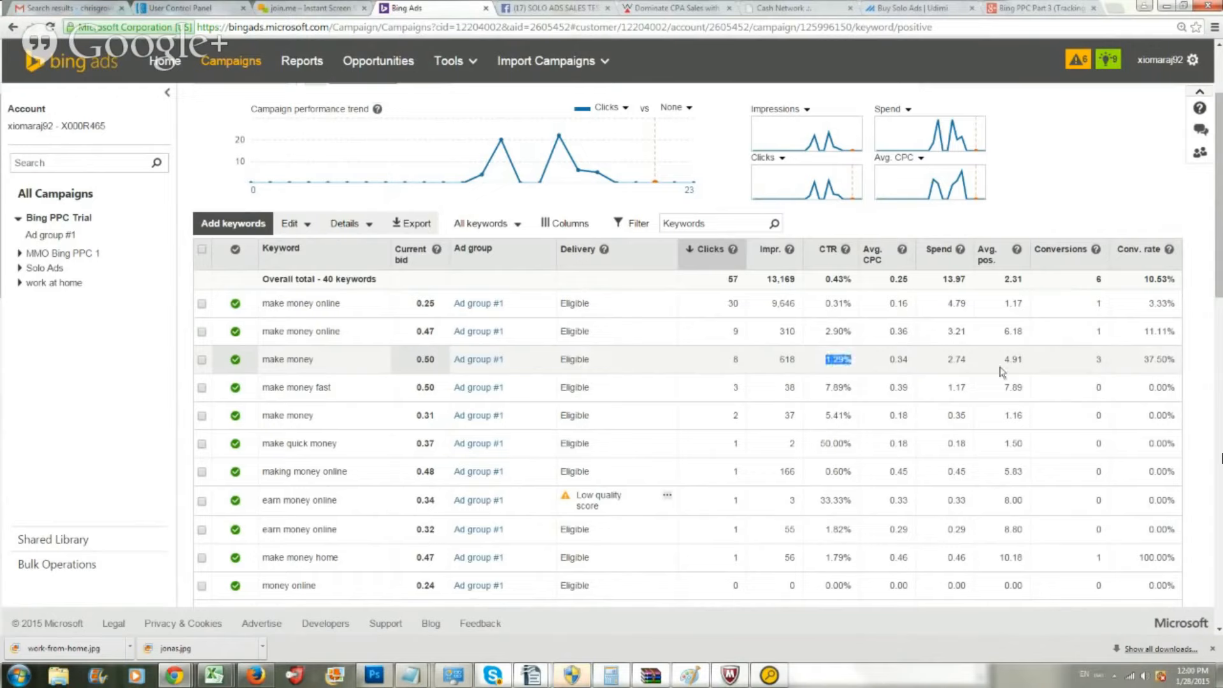
pyautogui.moveTo(1004, 360); pyautogui.dragTo(1021, 364)
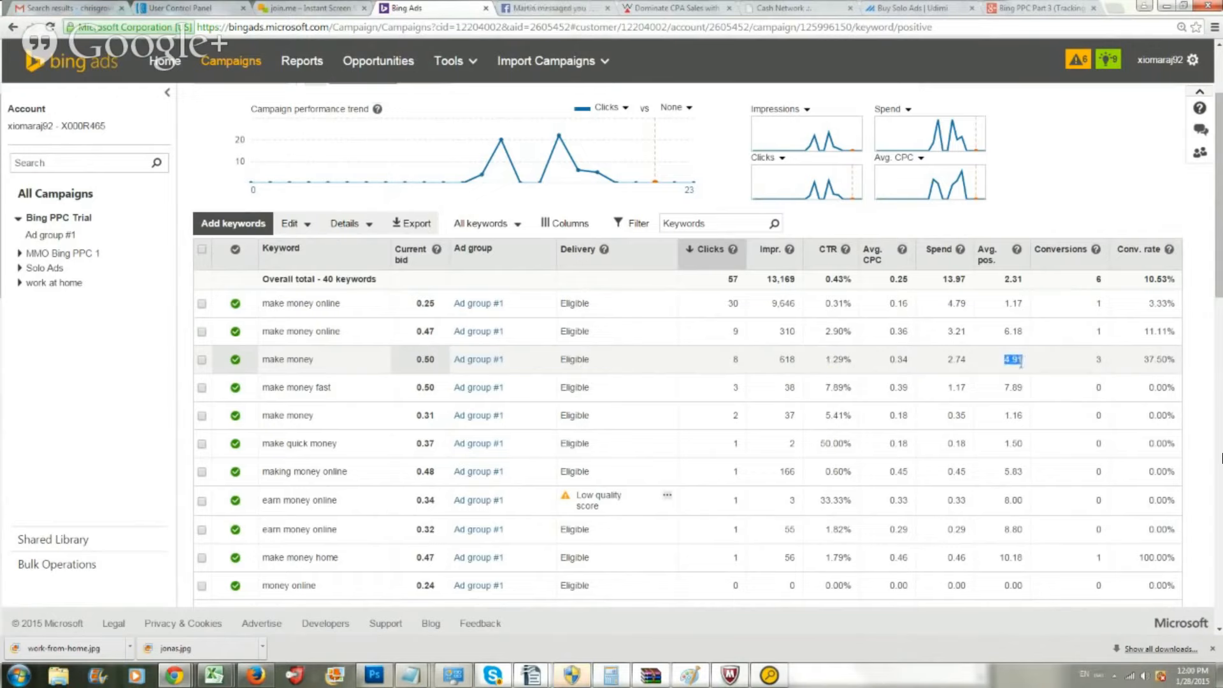
pyautogui.moveTo(1004, 304); pyautogui.dragTo(1018, 307)
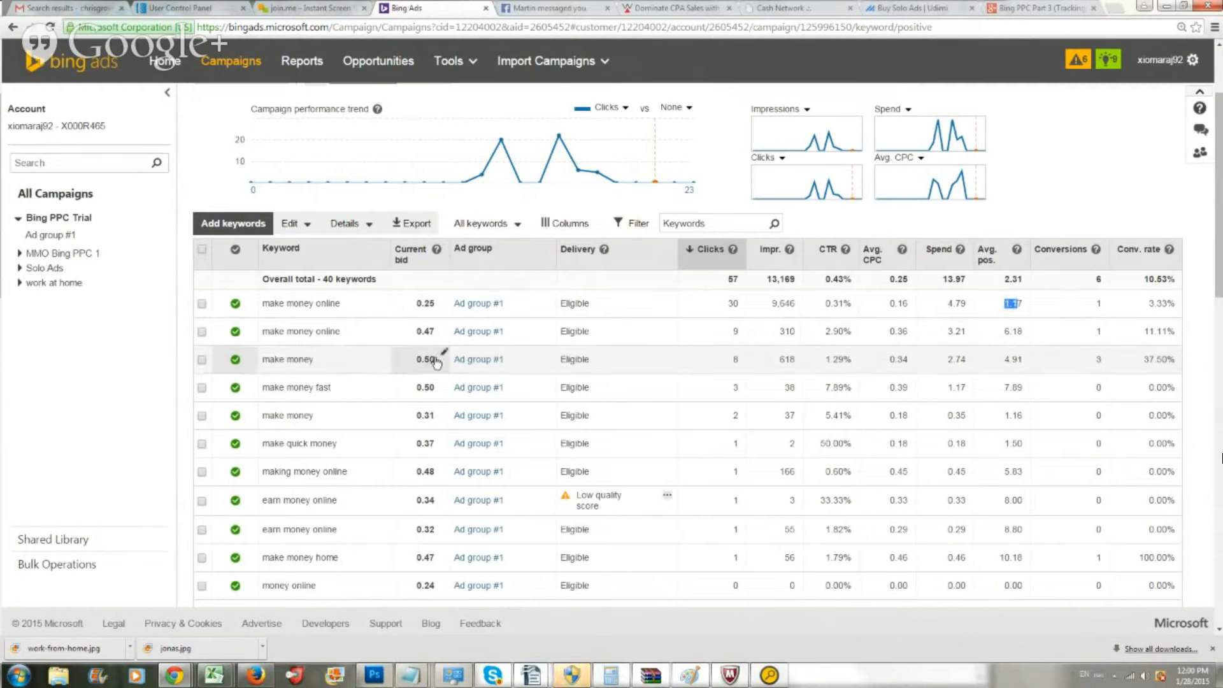
pyautogui.moveTo(1103, 363); pyautogui.dragTo(1113, 361)
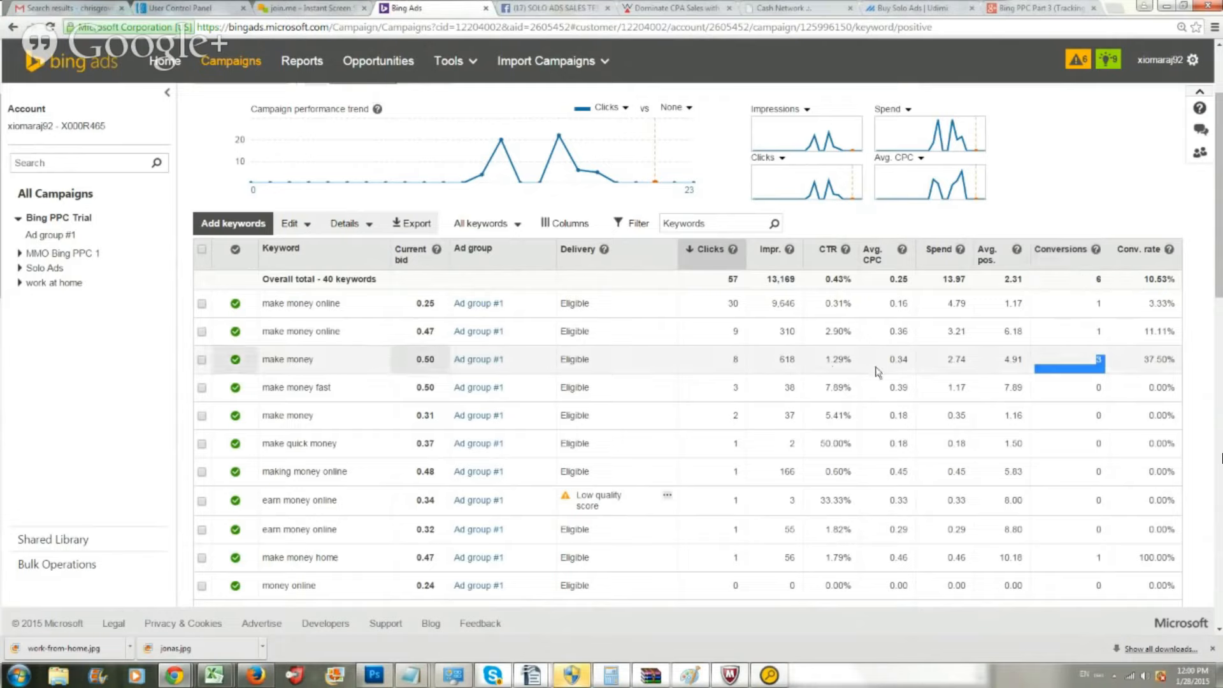
pyautogui.scroll(2, 876, 373)
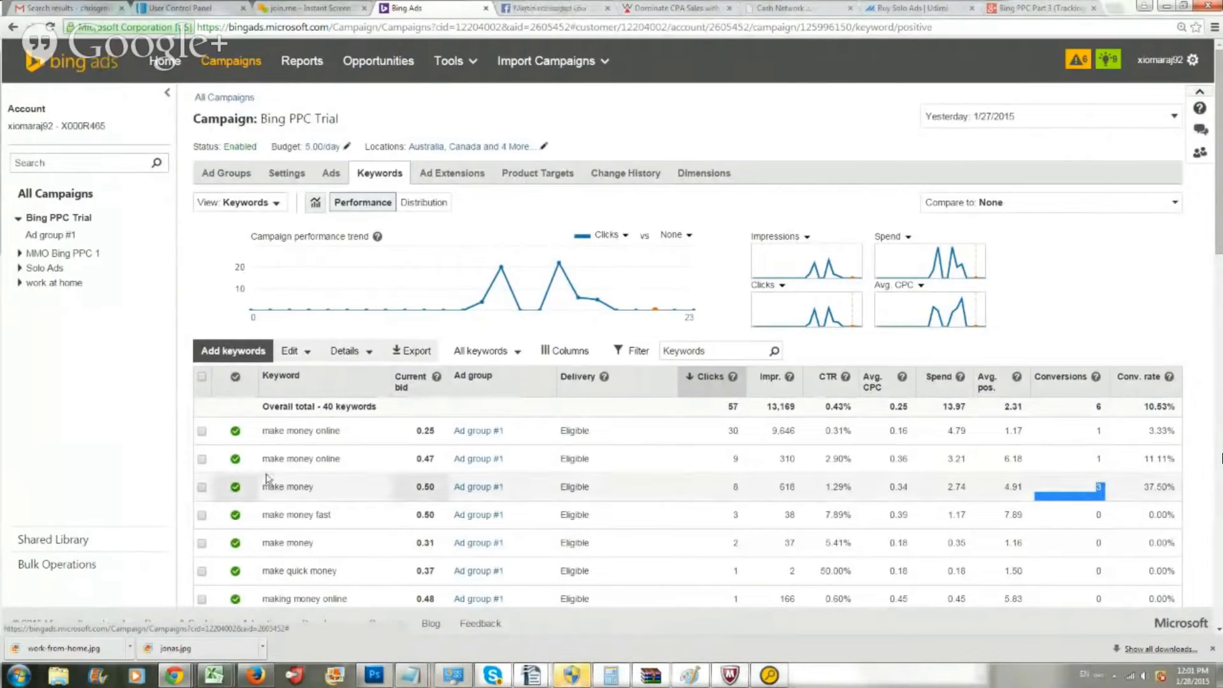
pyautogui.moveTo(168, 681)
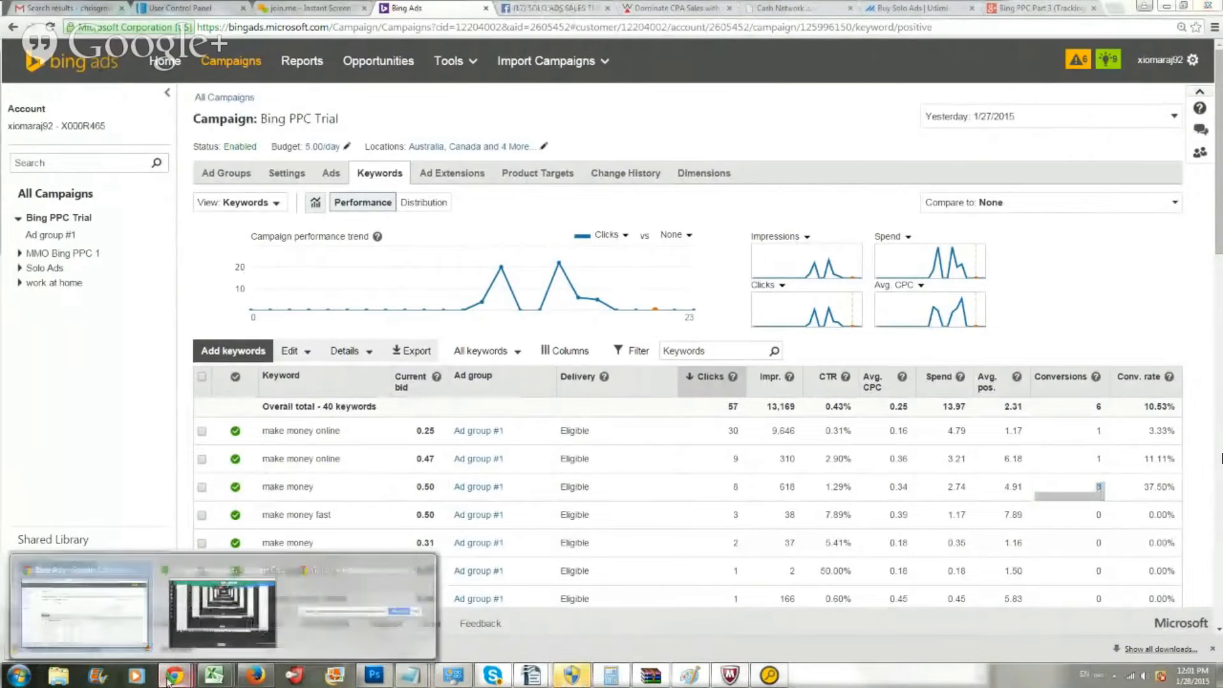